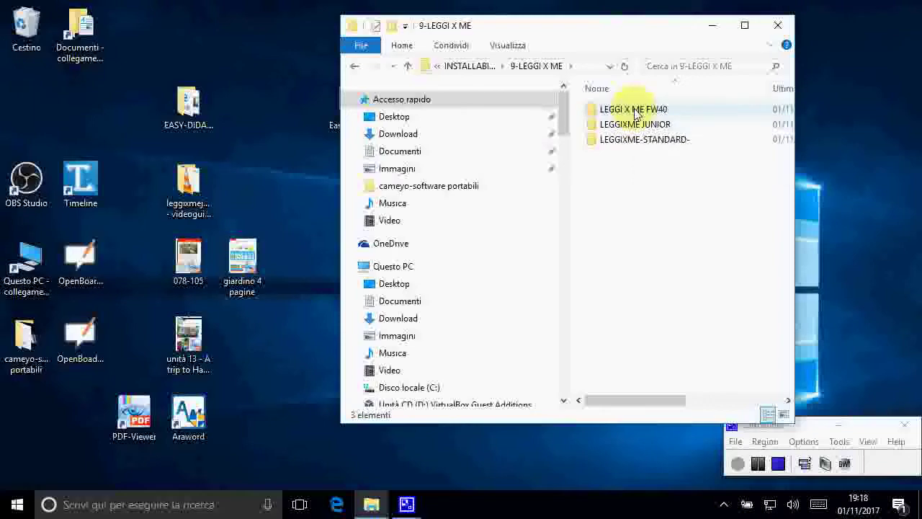
Open the LEGGI X ME FW40 folder, then move its window up and enlarge it to show the full listing
left_click(634, 112)
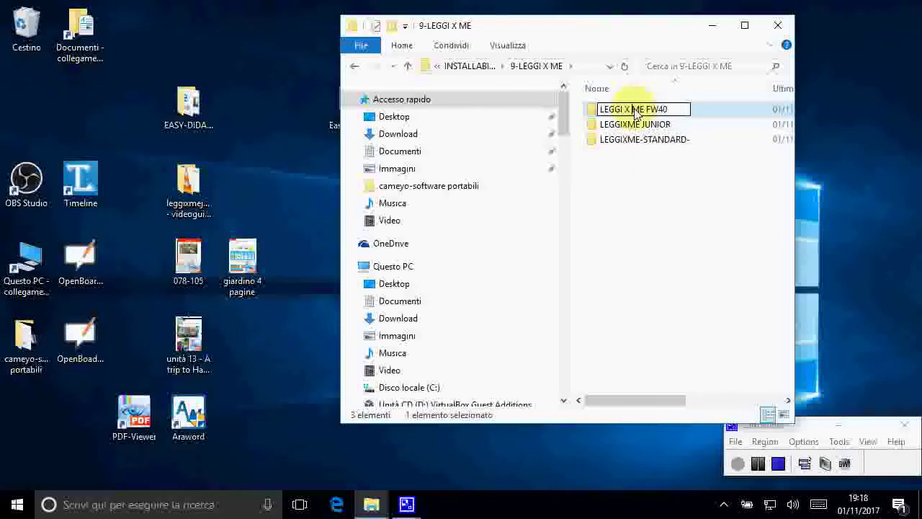
double_click(594, 112)
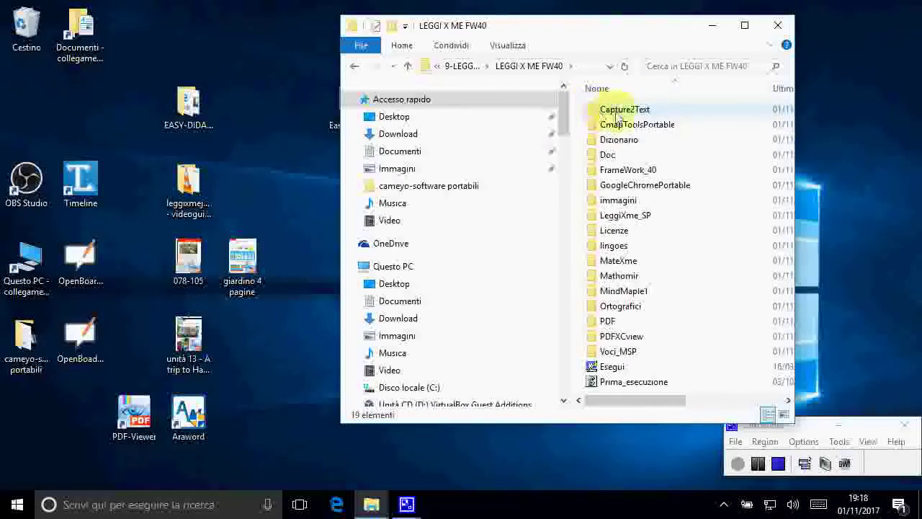
left_click_drag(596, 33, 542, 21)
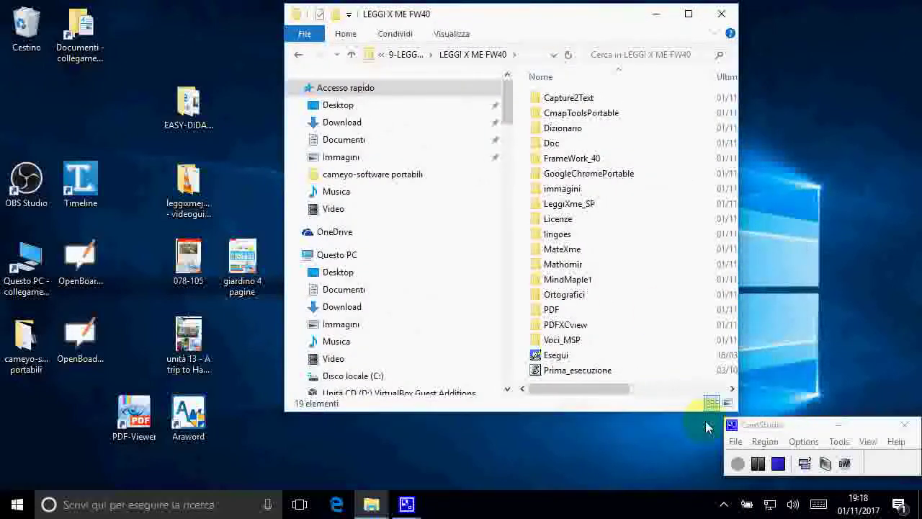
left_click_drag(694, 414, 690, 462)
left_click_drag(538, 18, 480, 15)
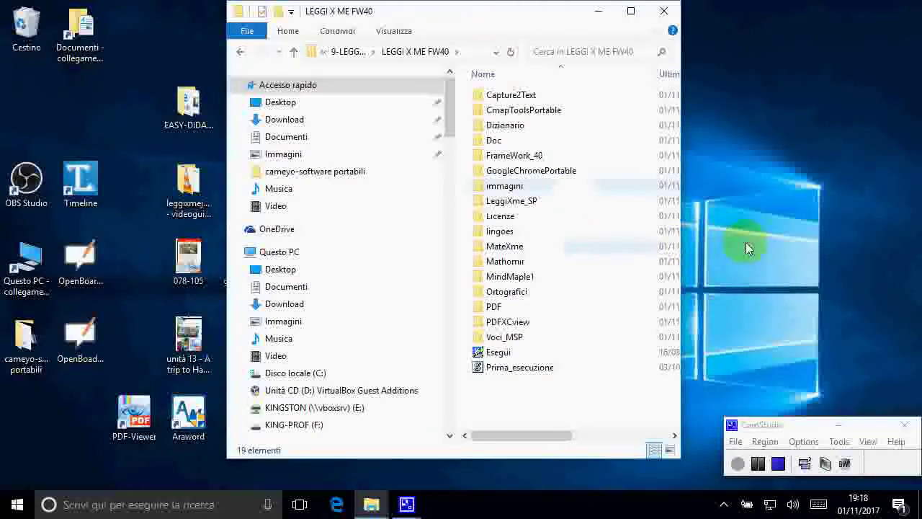
left_click_drag(681, 256, 729, 253)
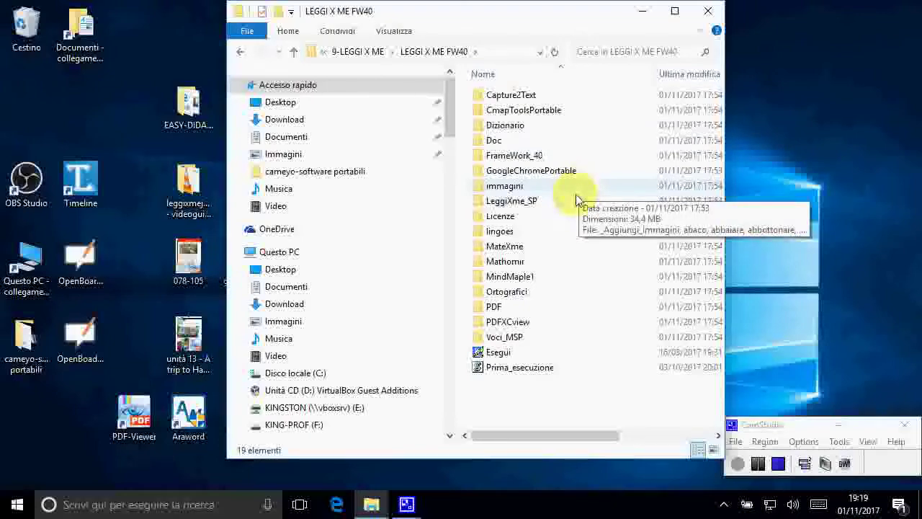
Launch Esegui, close the folder window and move the Esegui LxM launcher away from the desktop icons it covers
double_click(509, 355)
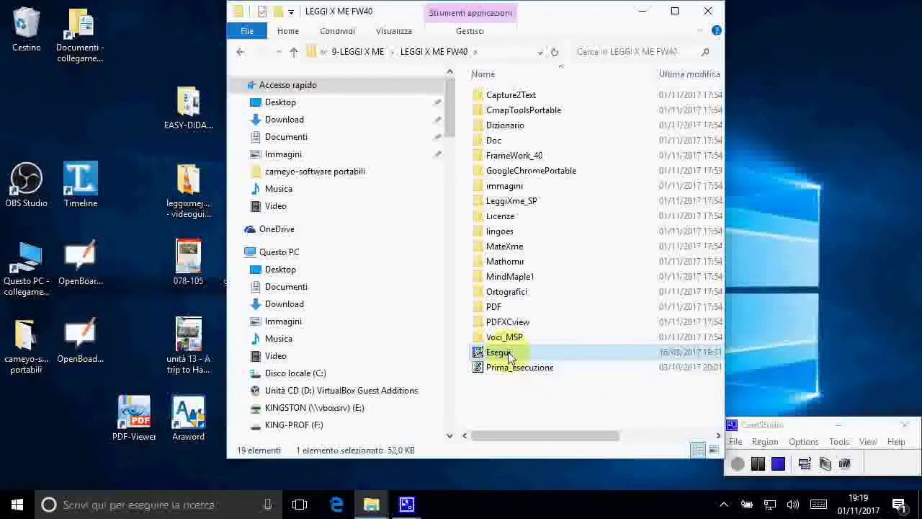
left_click(711, 12)
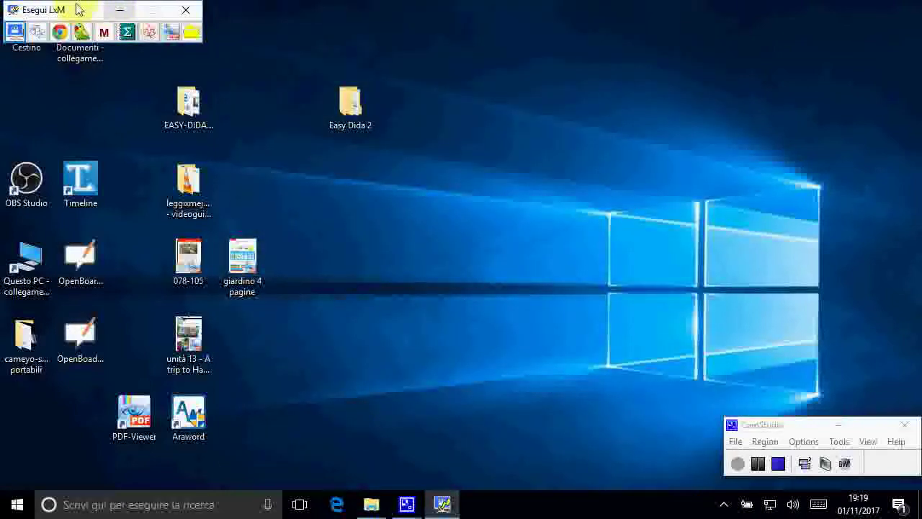
left_click_drag(79, 9, 302, 20)
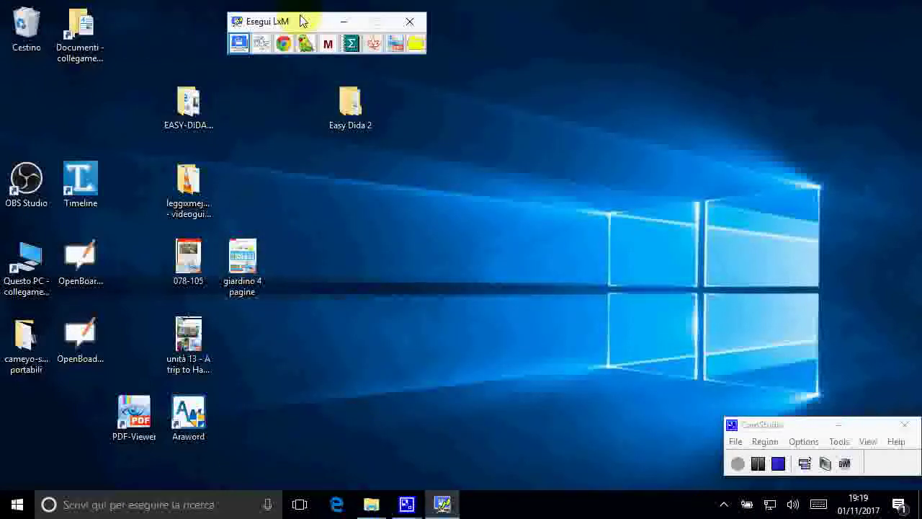
Launch CmapTools from the Esegui LxM launcher and create a new concept map
left_click(262, 45)
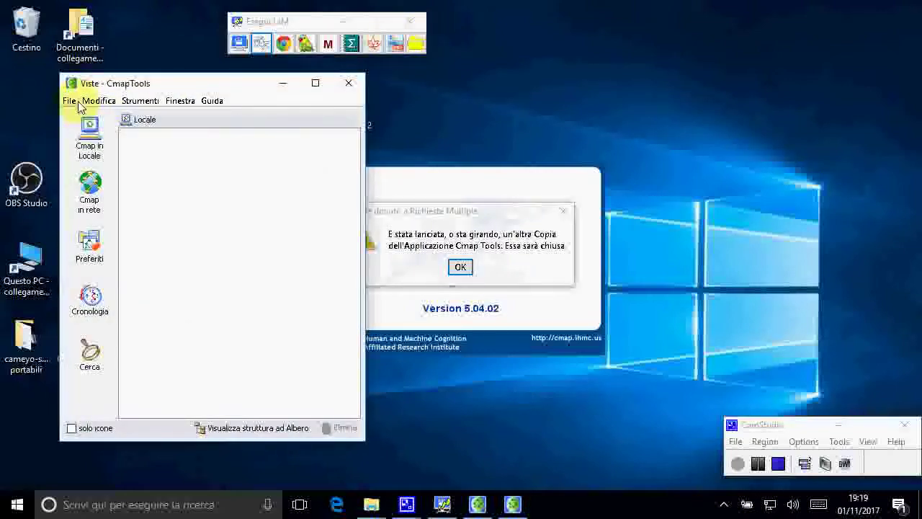
left_click(70, 102)
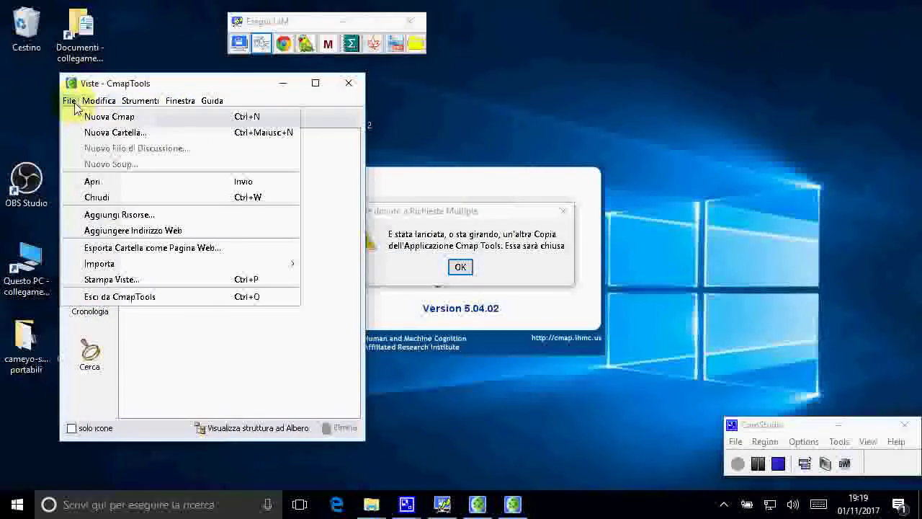
left_click(108, 117)
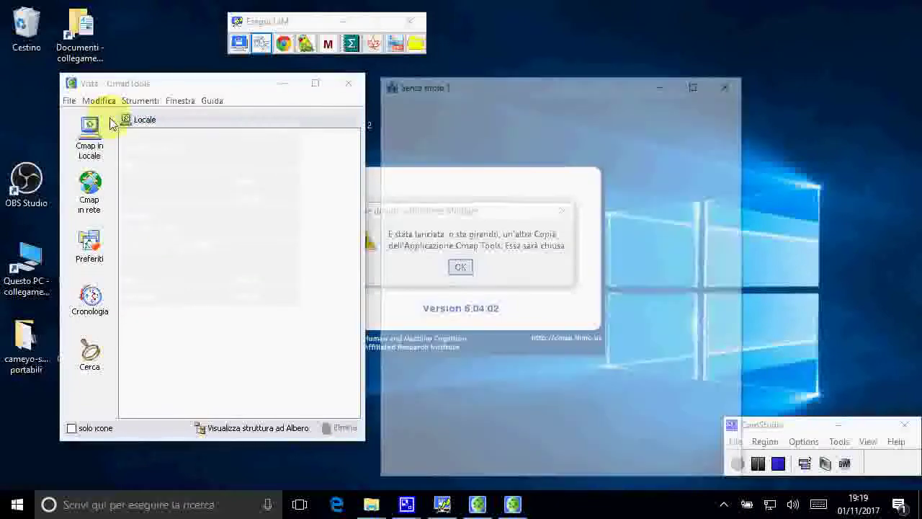
Add a concept to the blank map, reposition it and link it to two new concepts branching from it
double_click(540, 257)
left_click_drag(540, 237, 684, 197)
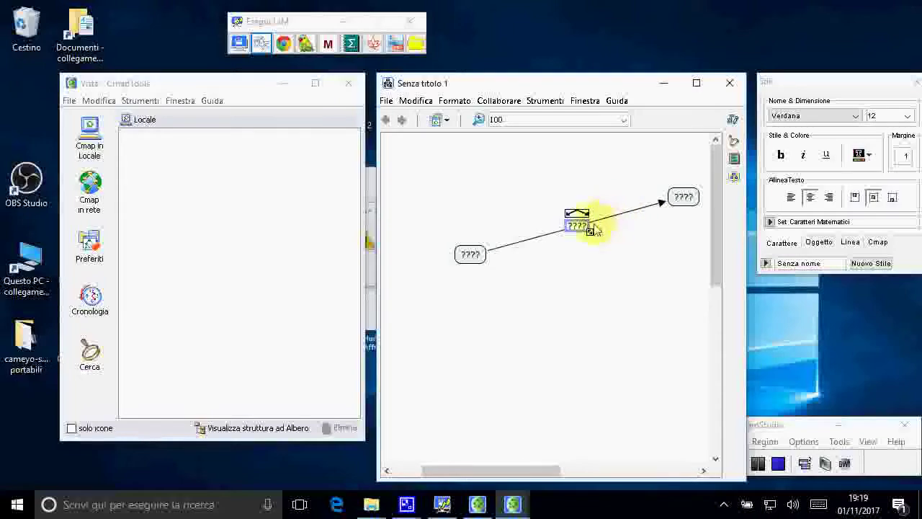
left_click(472, 255)
mouse_move(479, 259)
left_click_drag(480, 246, 599, 290)
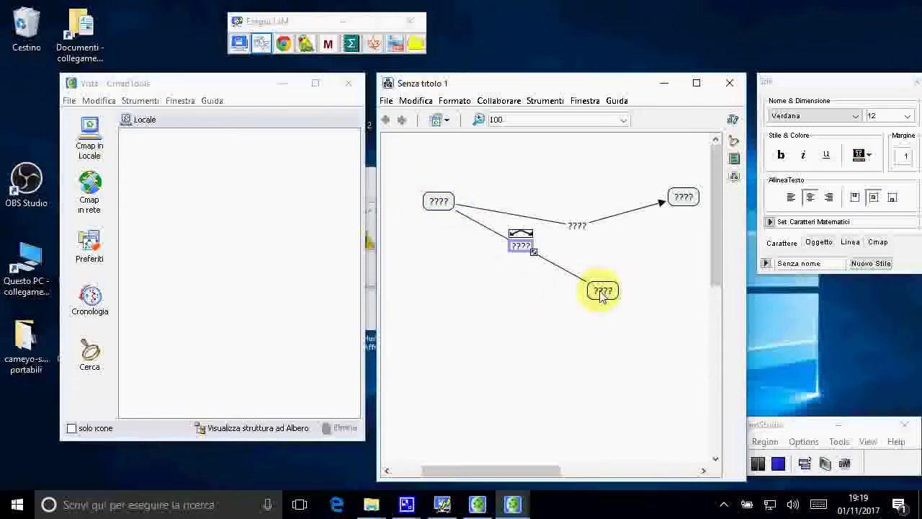
Close the untitled concept map without saving and exit CmapTools
left_click(730, 85)
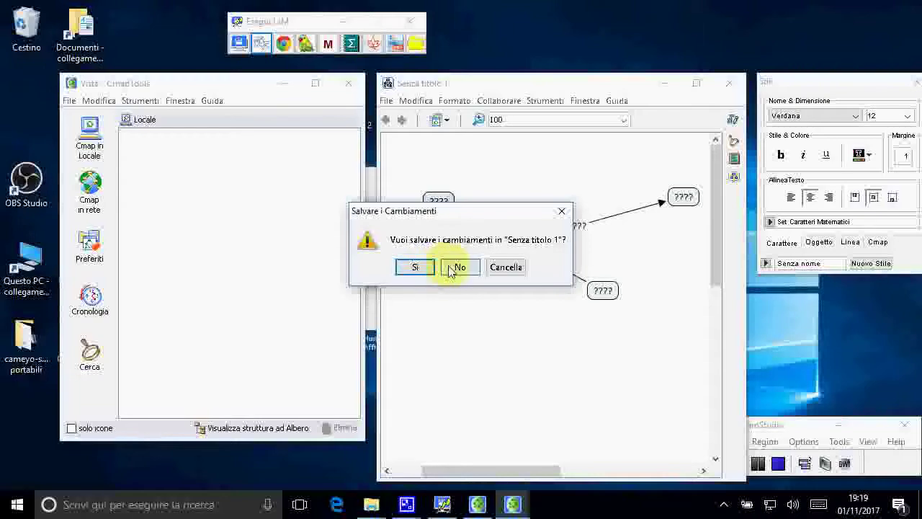
left_click(450, 269)
left_click(455, 266)
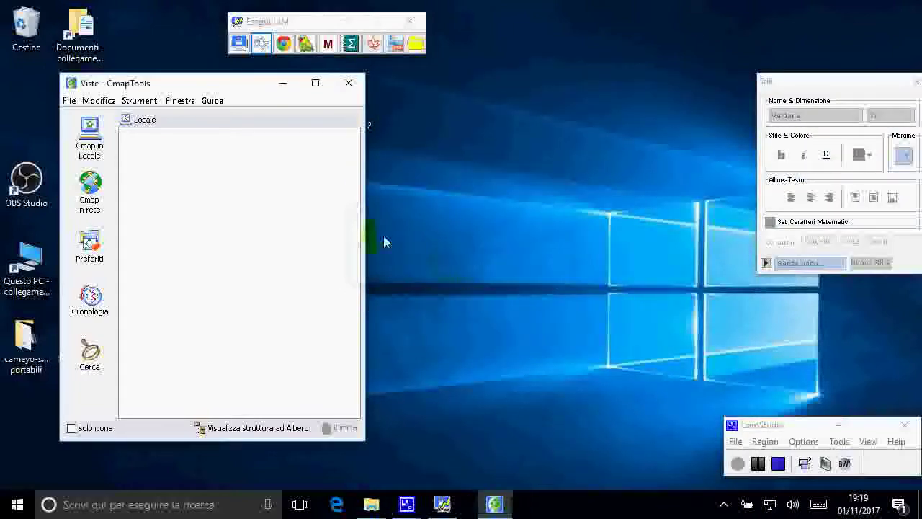
left_click(349, 83)
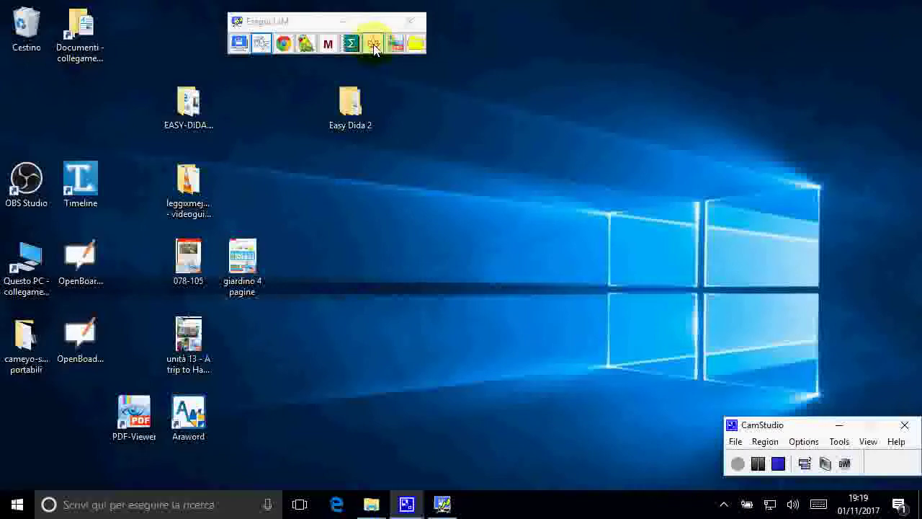
Launch MateXme from the Esegui LxM launcher, move its menu window up, and view and exit the mcm tool
left_click(328, 45)
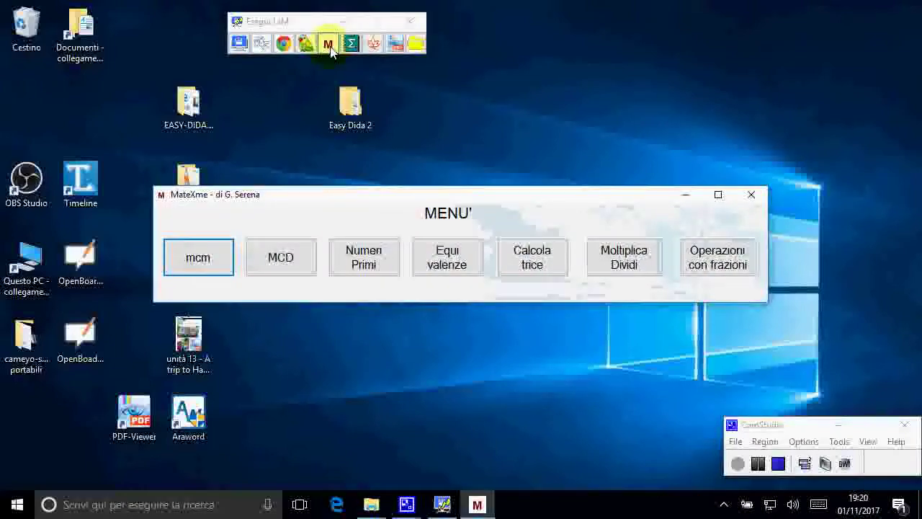
left_click_drag(379, 200, 379, 122)
left_click(366, 93)
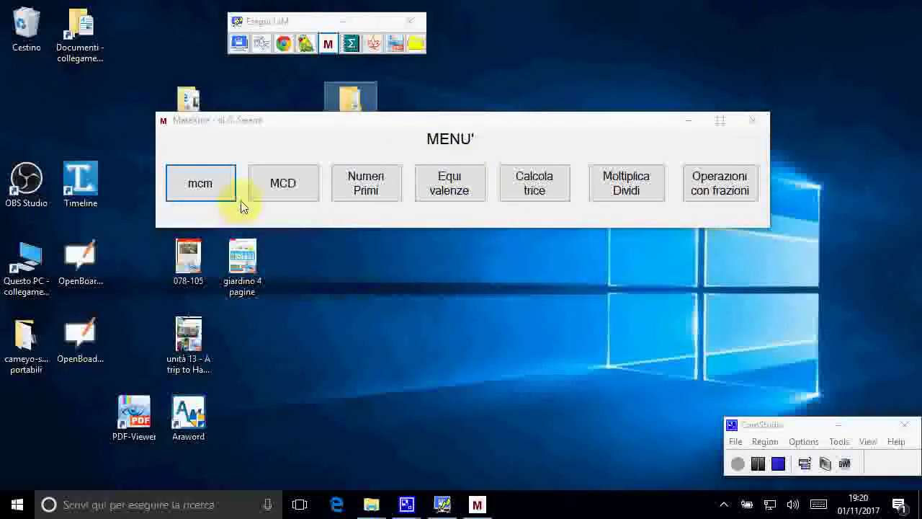
left_click(223, 191)
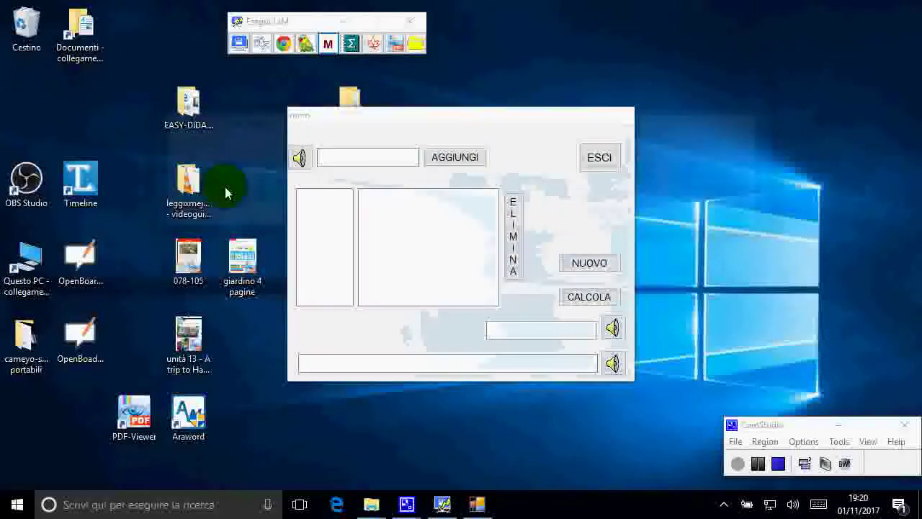
left_click(599, 158)
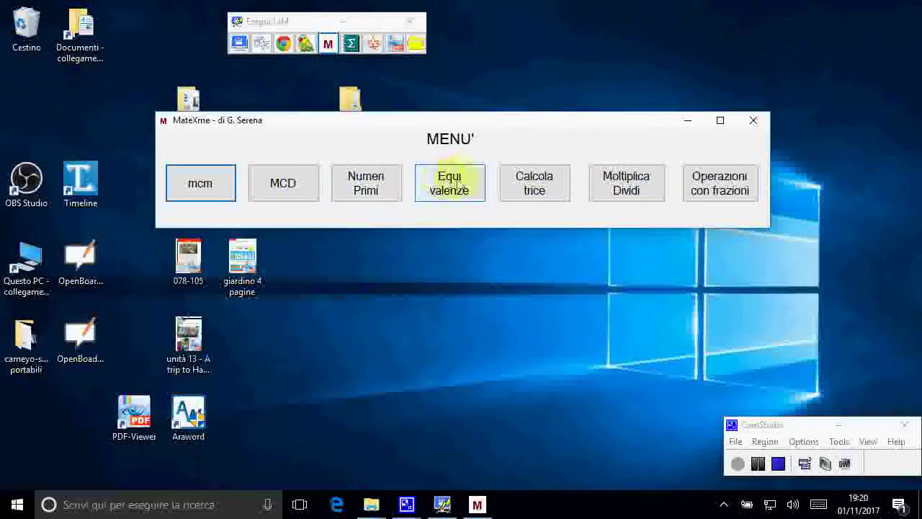
View MateXme's Equivalenze converter and Calcolatrice in turn, closing each one
left_click(449, 182)
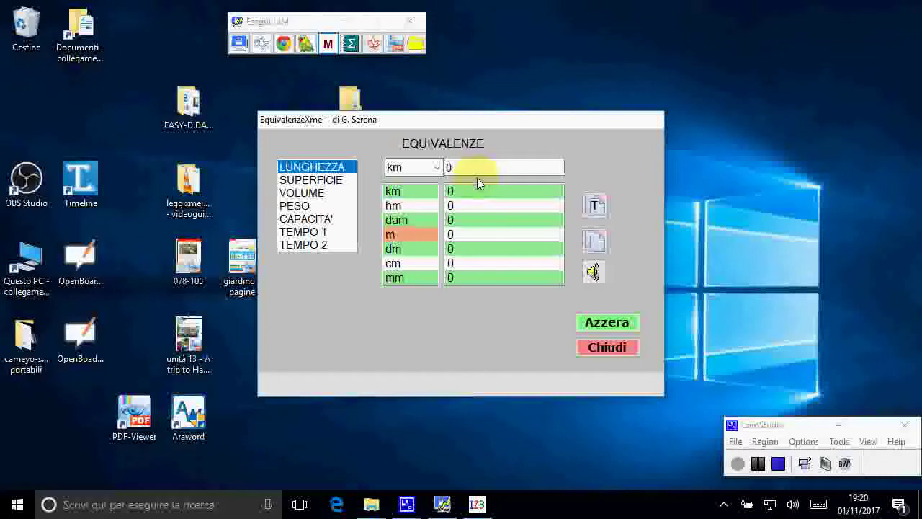
left_click(634, 348)
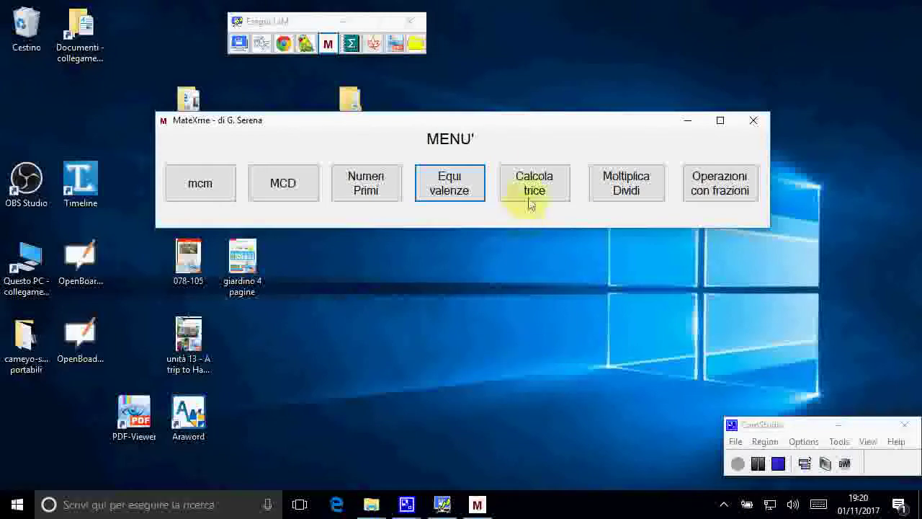
left_click(548, 182)
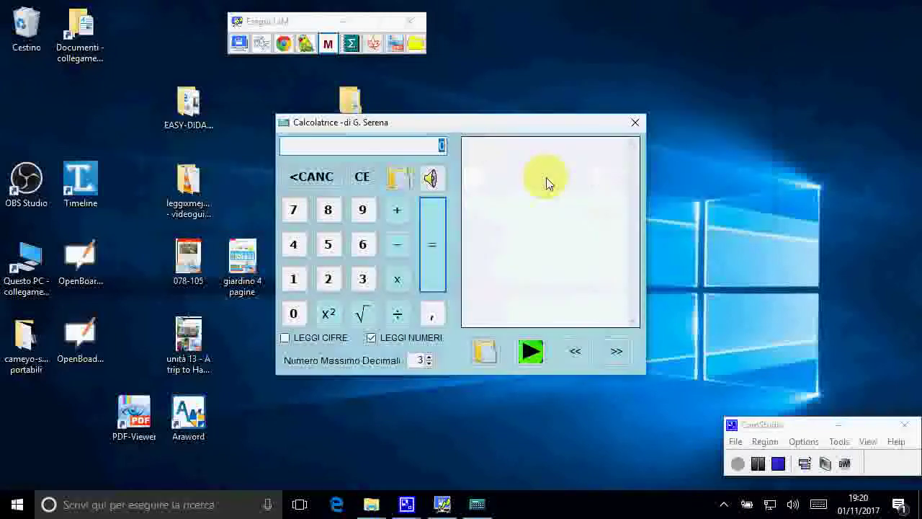
left_click(634, 121)
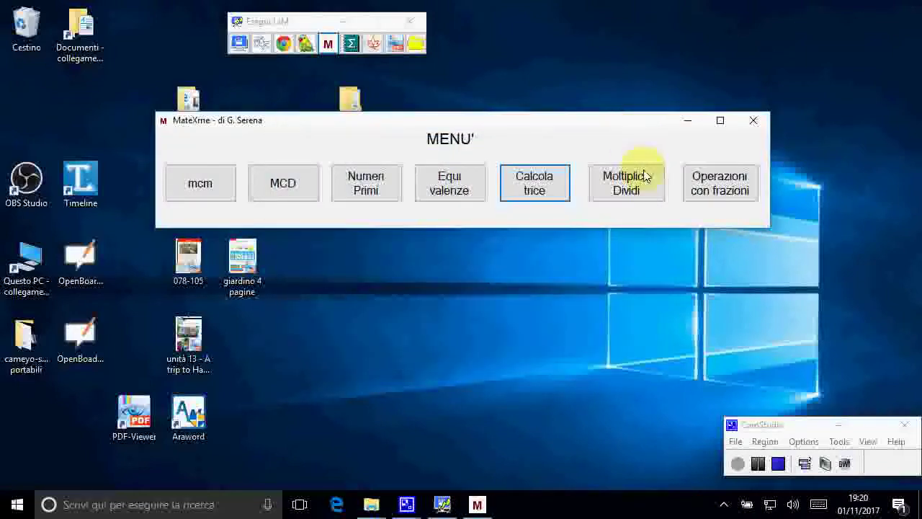
View the Moltiplica Dividi and Operazioni con frazioni tools in turn, closing each one, and exit MateXme
left_click(628, 185)
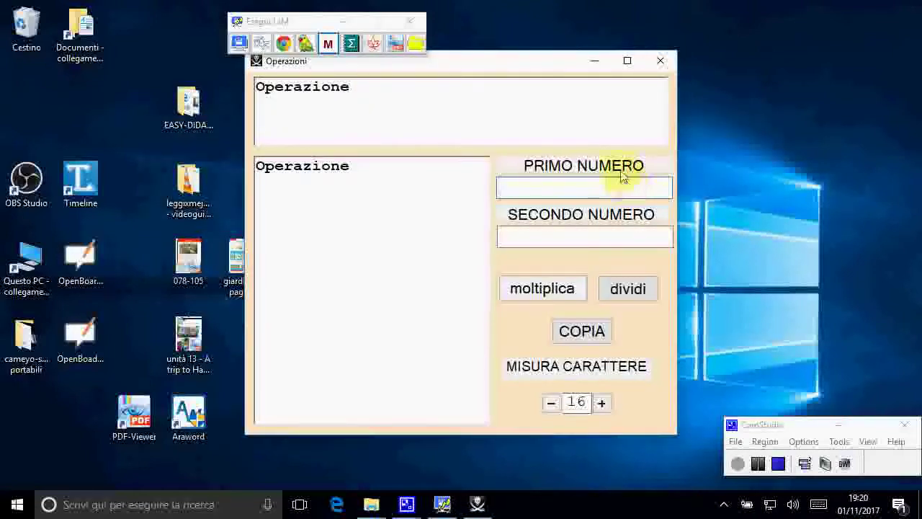
left_click(659, 61)
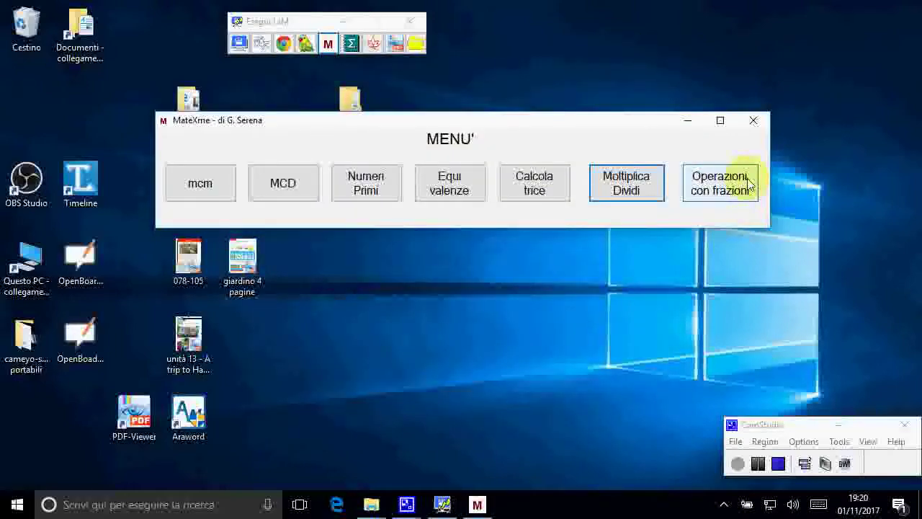
left_click(748, 181)
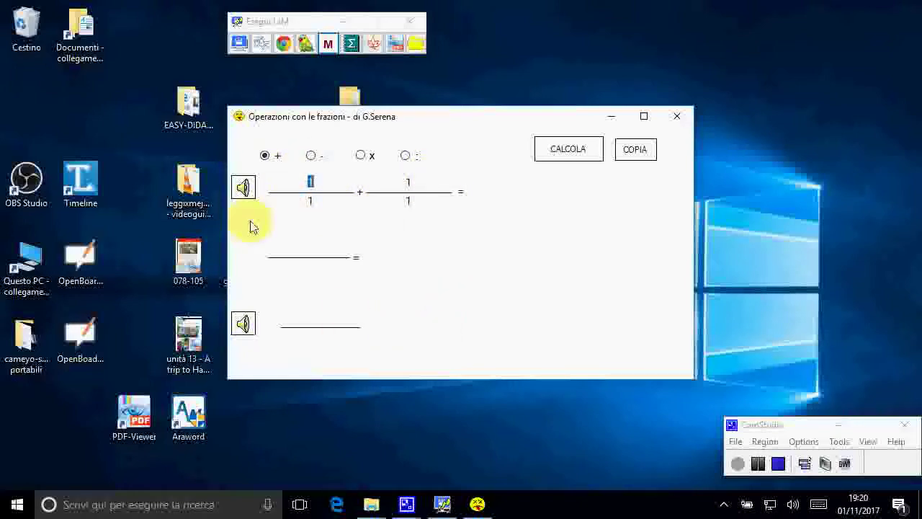
left_click(677, 116)
left_click(753, 120)
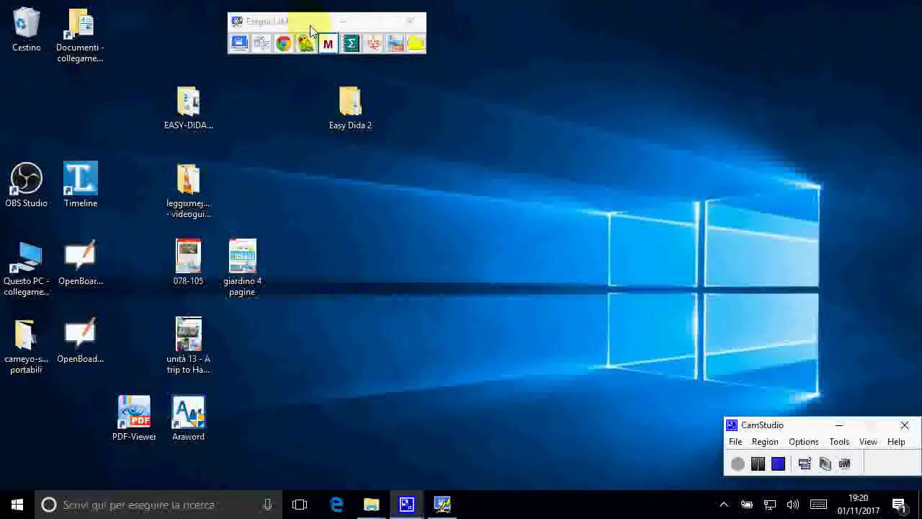
Move the Esegui LxM launcher beside the recycle bin icon and launch the LeggiXme reading toolbar
left_click_drag(306, 22, 164, 34)
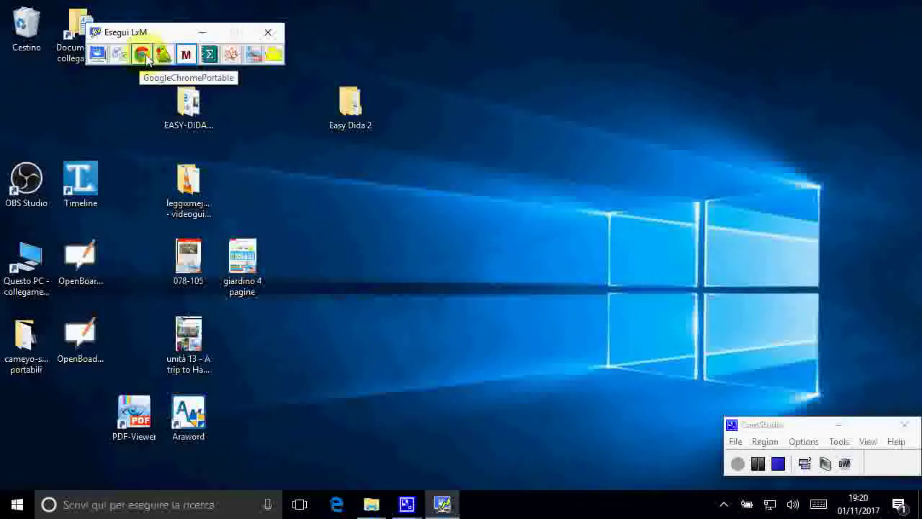
left_click(97, 54)
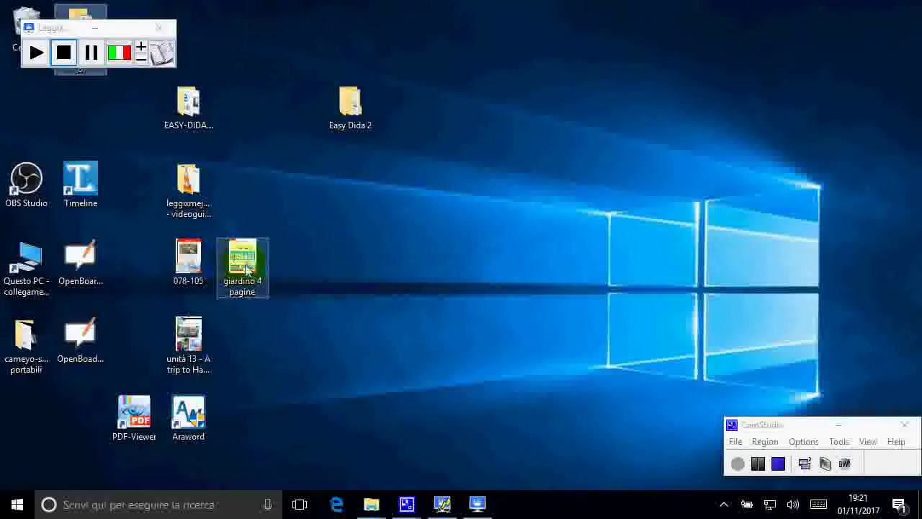
Open the 078-105 PDF at the section "Cent'anni fa: il vestito che dura una vita" and start the LeggiXme read-aloud
double_click(188, 259)
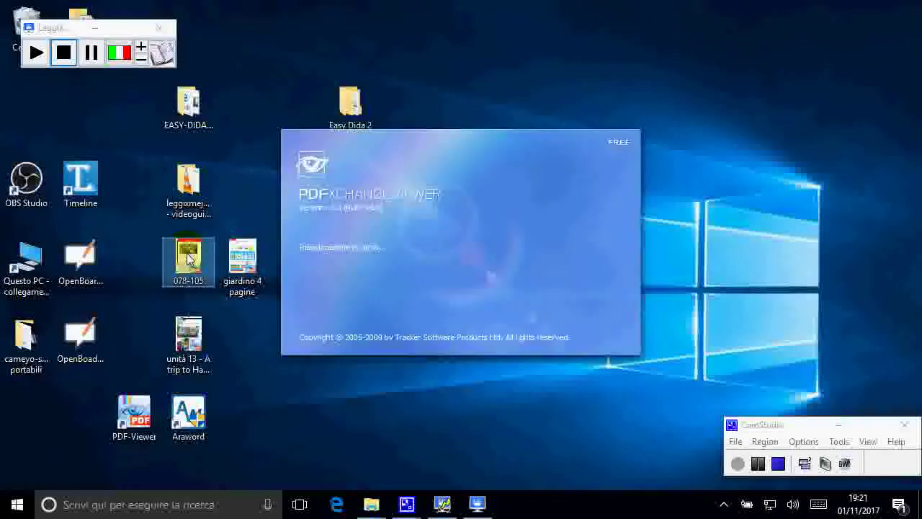
scroll(860, 264, "up", 5)
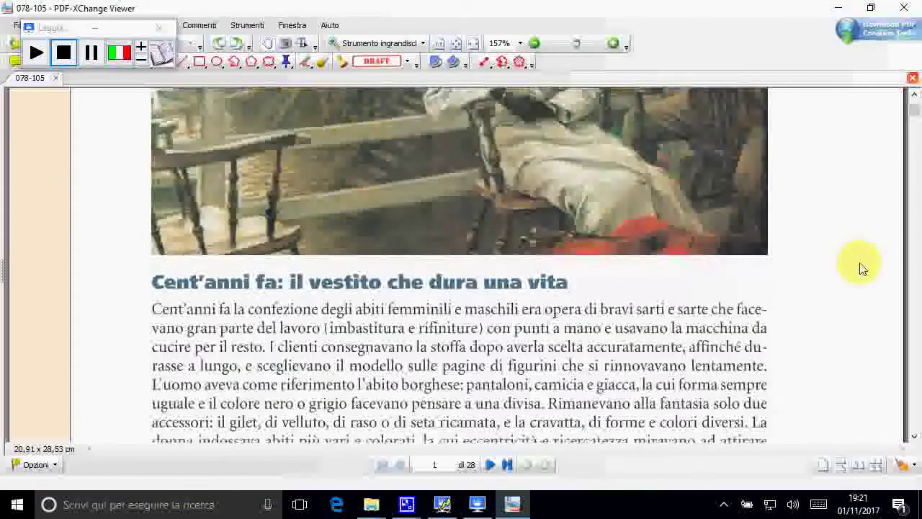
scroll(862, 268, "up", 4)
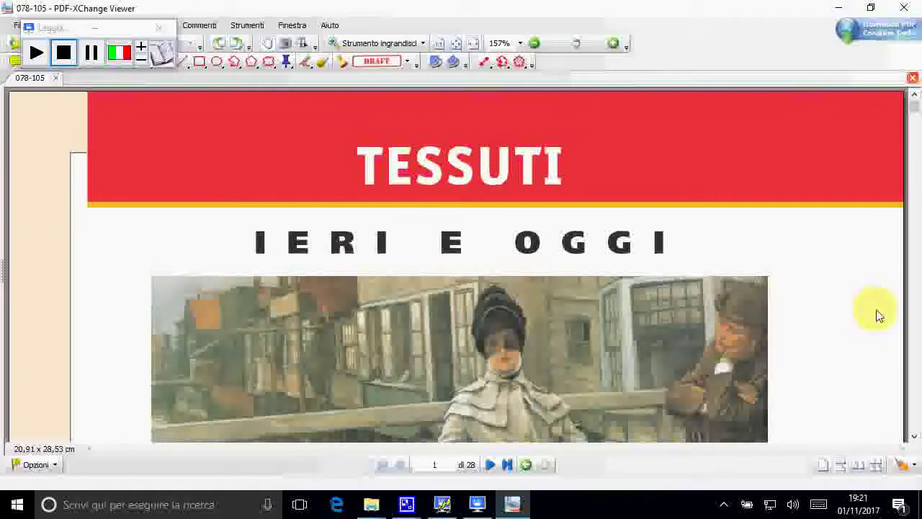
scroll(877, 312, "down", 4)
scroll(785, 187, "down", 2)
scroll(835, 137, "down", 5)
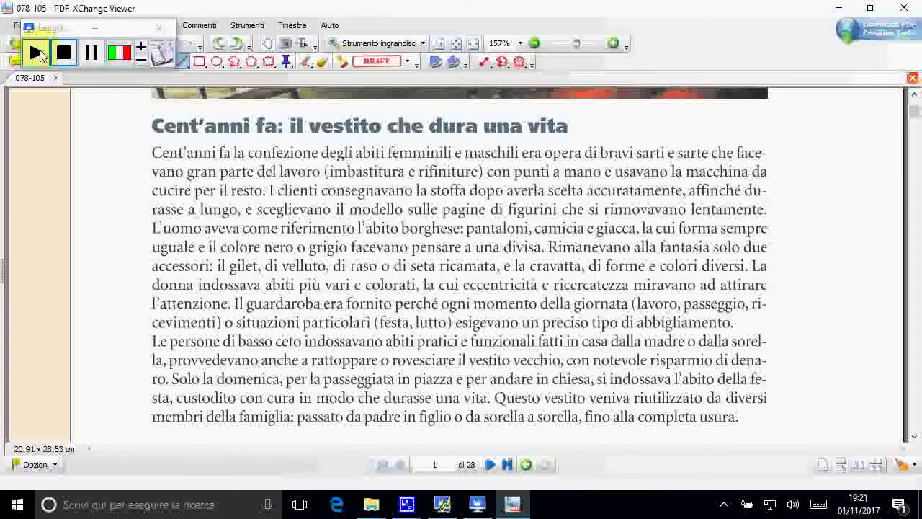
left_click(37, 54)
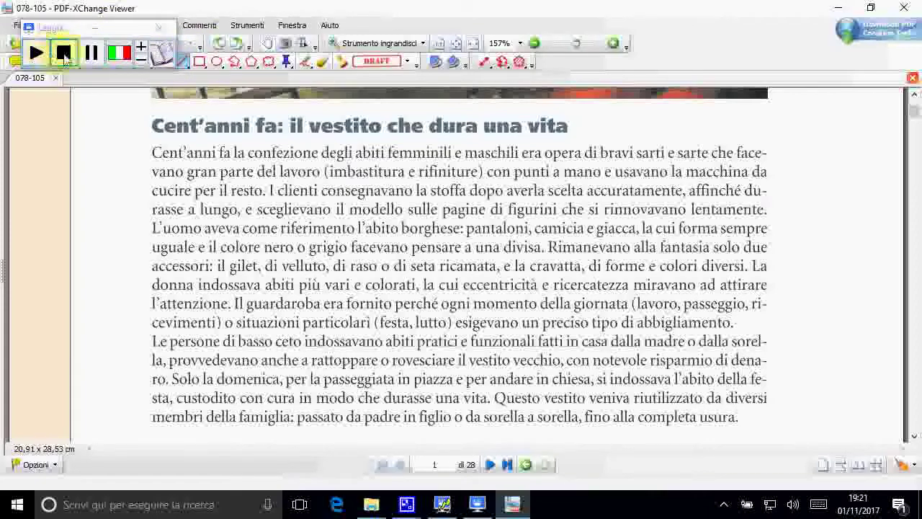
View the list of reading voices, and read the heading "Cent'anni fa: il vestito che dura una vita" aloud, stopping the playback at the end
left_click(118, 54)
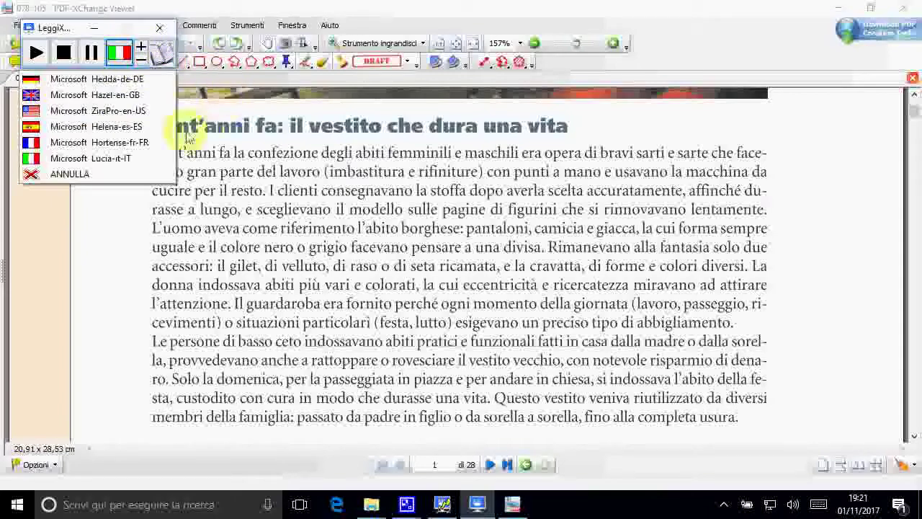
left_click(178, 74)
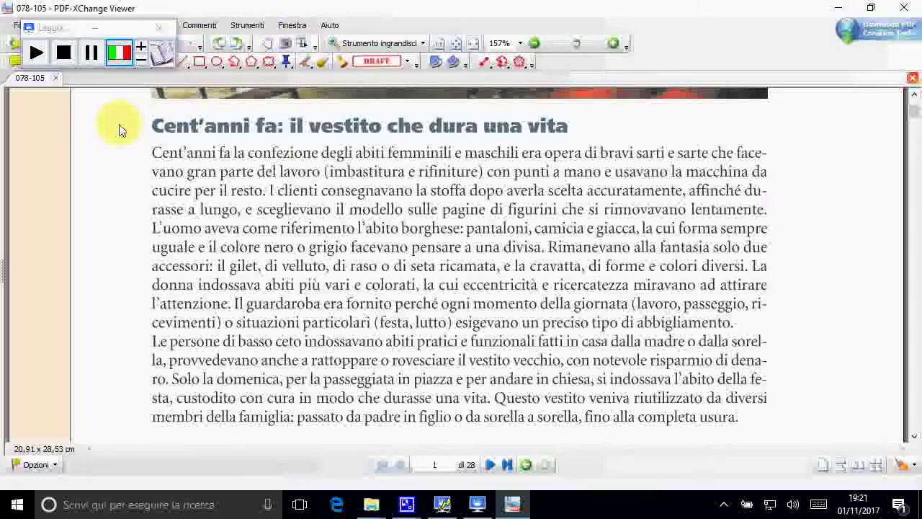
left_click_drag(143, 126, 586, 127)
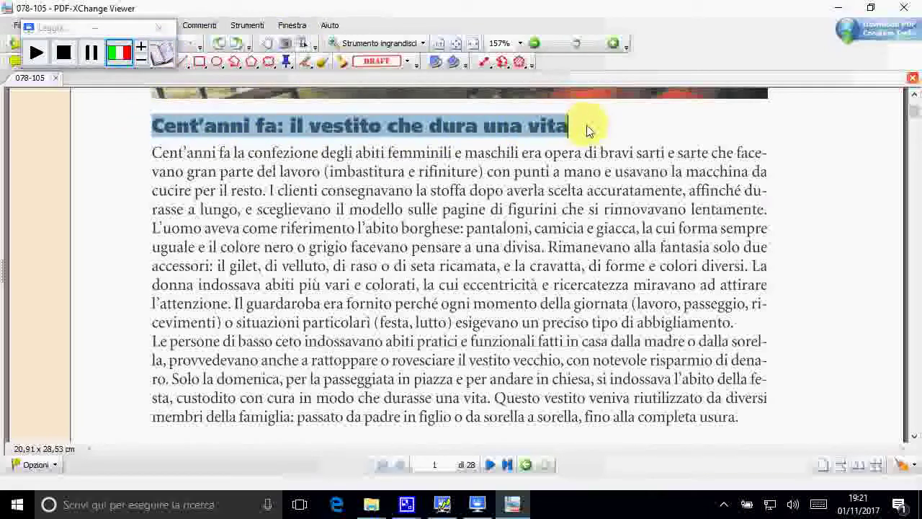
left_click(38, 56)
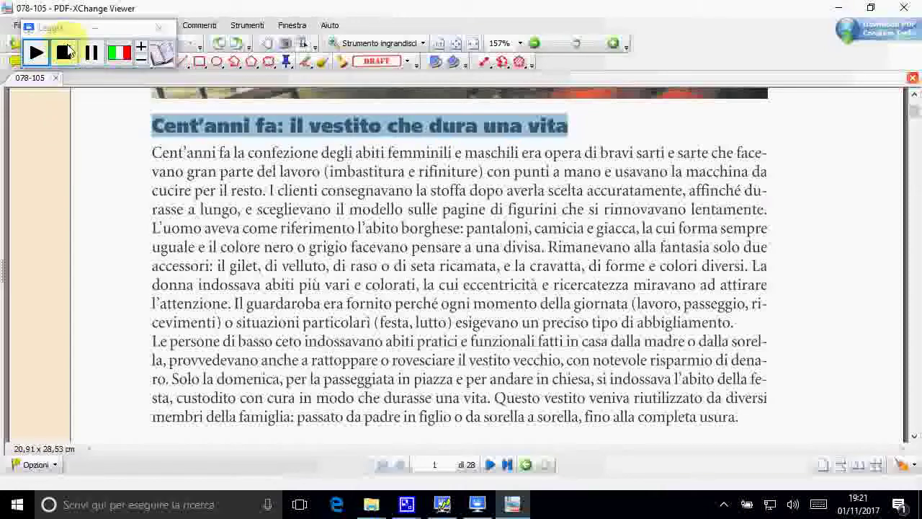
left_click(66, 53)
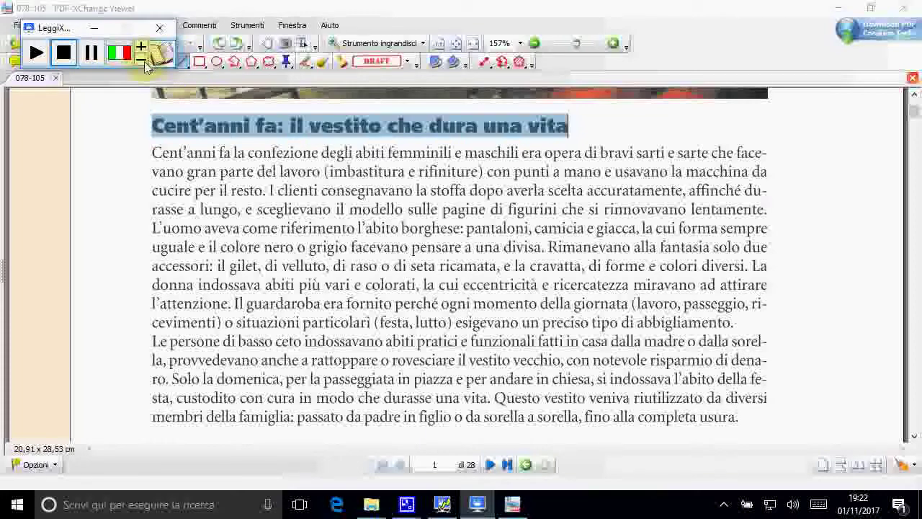
Read aloud the opening words up to "bravi sarti e sarte" and the continuation "che facevano gran parte del lavoro" as two separate selections
left_click_drag(153, 155, 521, 155)
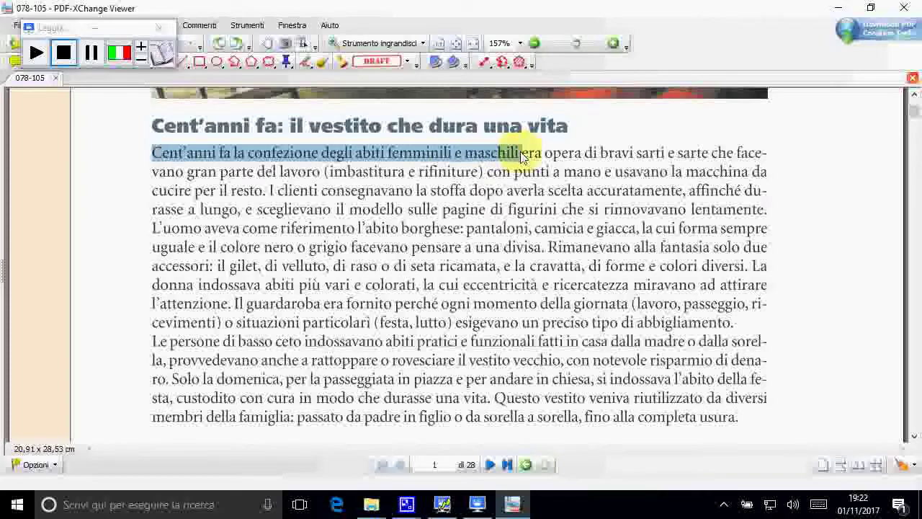
left_click_drag(523, 157, 546, 159)
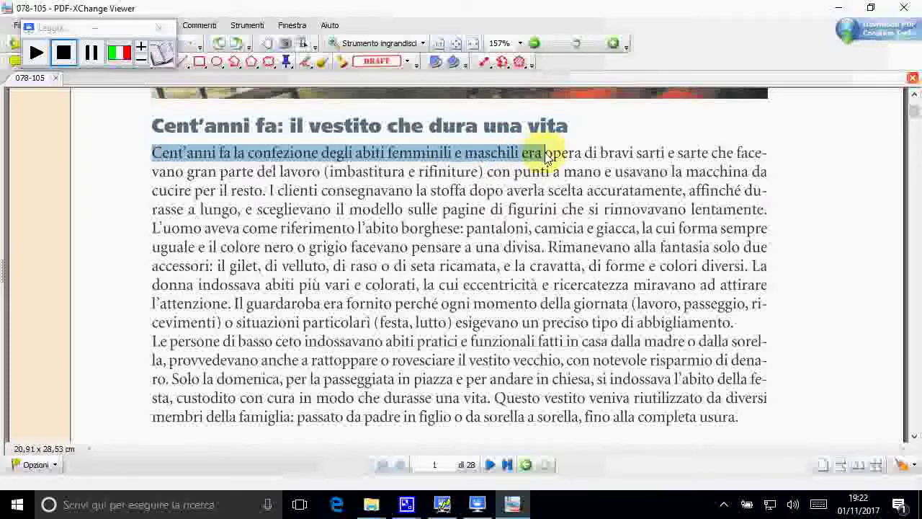
left_click_drag(546, 157, 709, 156)
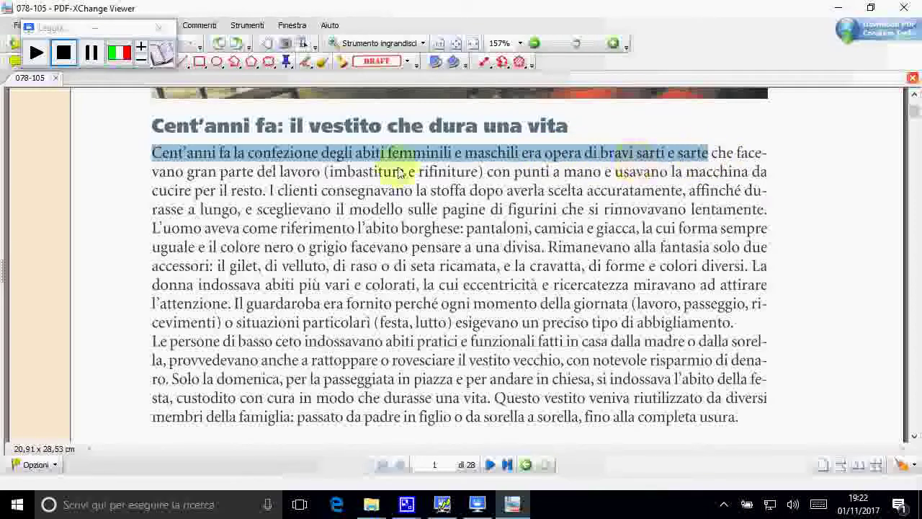
left_click(36, 54)
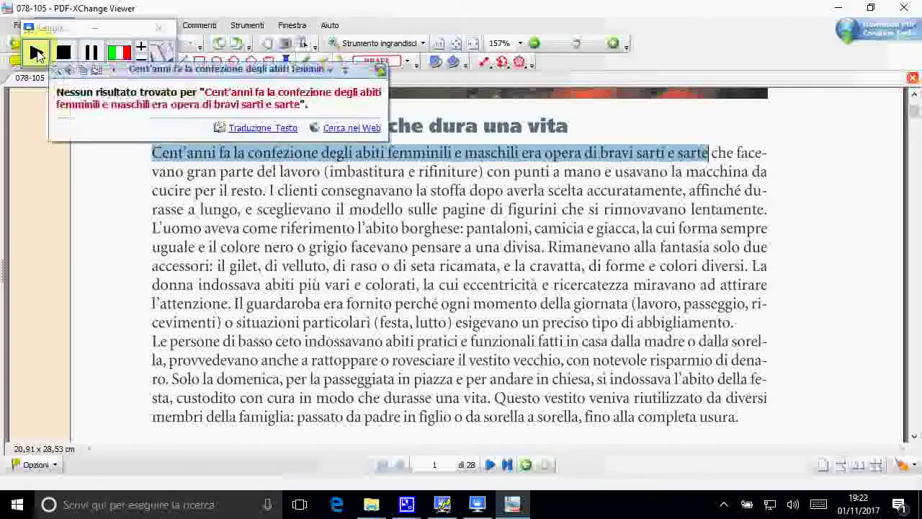
left_click_drag(719, 154, 321, 173)
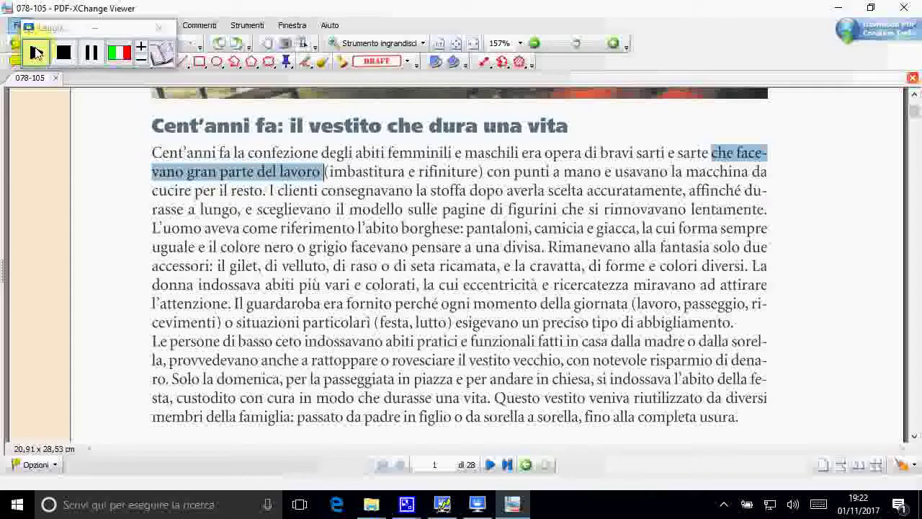
left_click(36, 54)
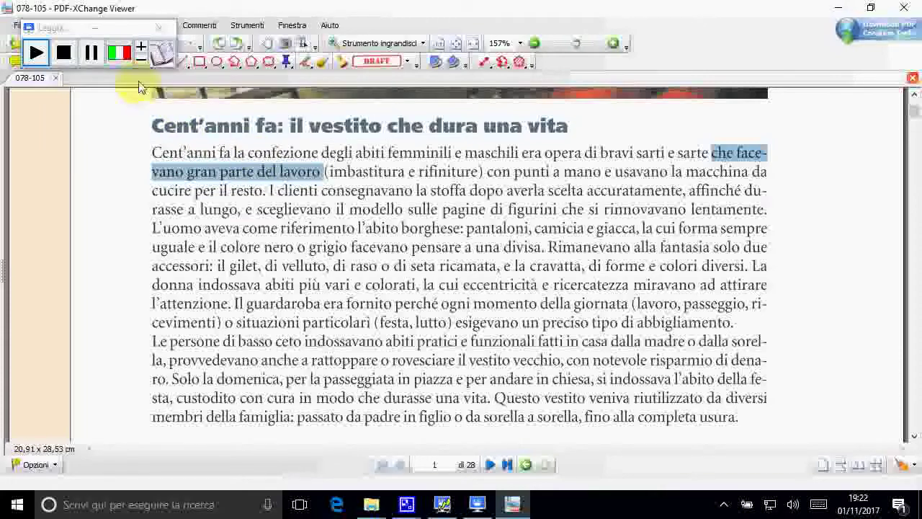
Raise the LeggiXme reading speed, stop the playback, and lower the speed again
left_click(142, 49)
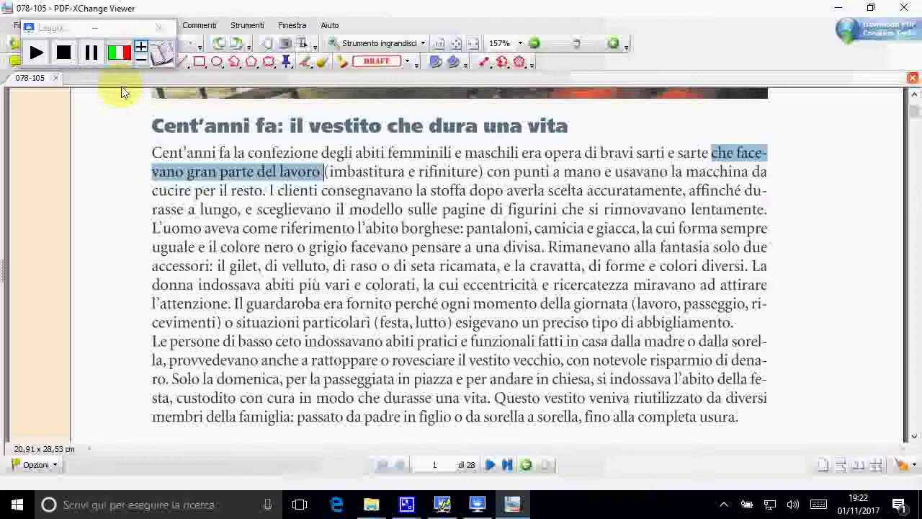
left_click(65, 61)
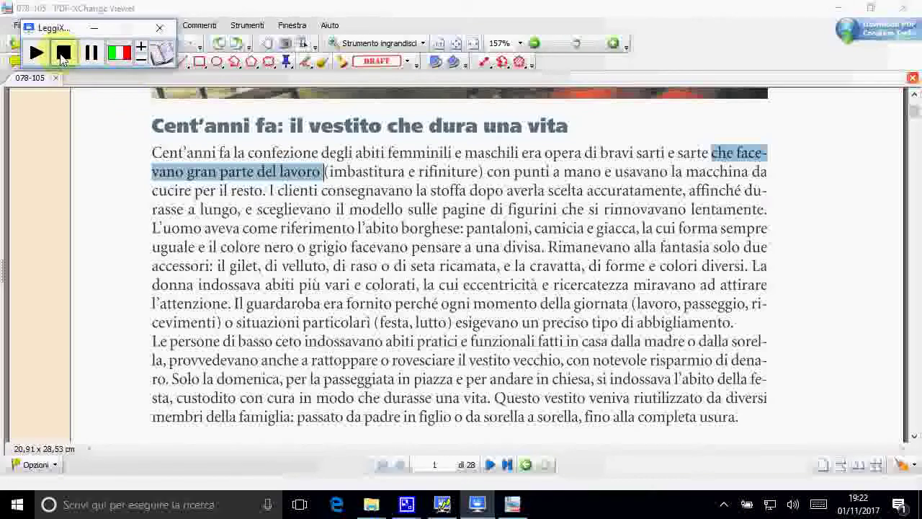
left_click(143, 50)
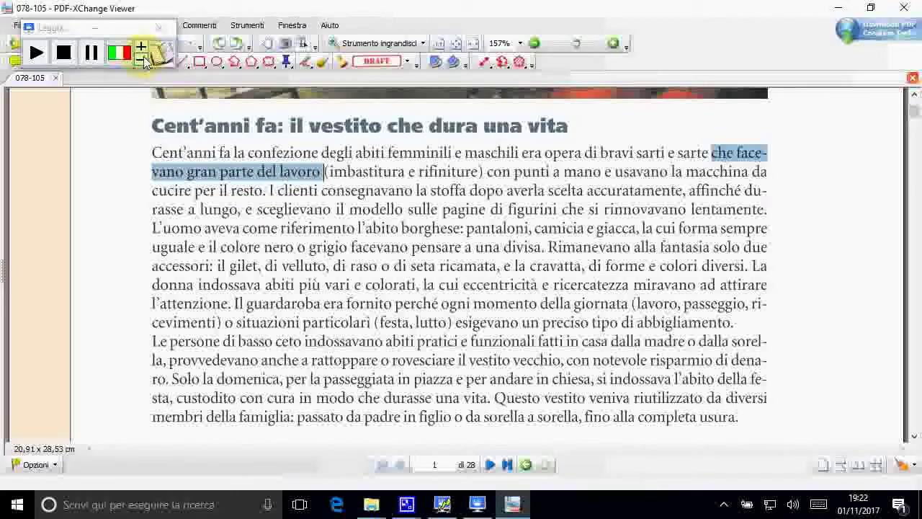
Read aloud the passage from "Cent'anni fa la confezione" to "gran parte del lavoro" in one selection, and stop the playback
left_click(152, 154)
left_click_drag(153, 154, 324, 171)
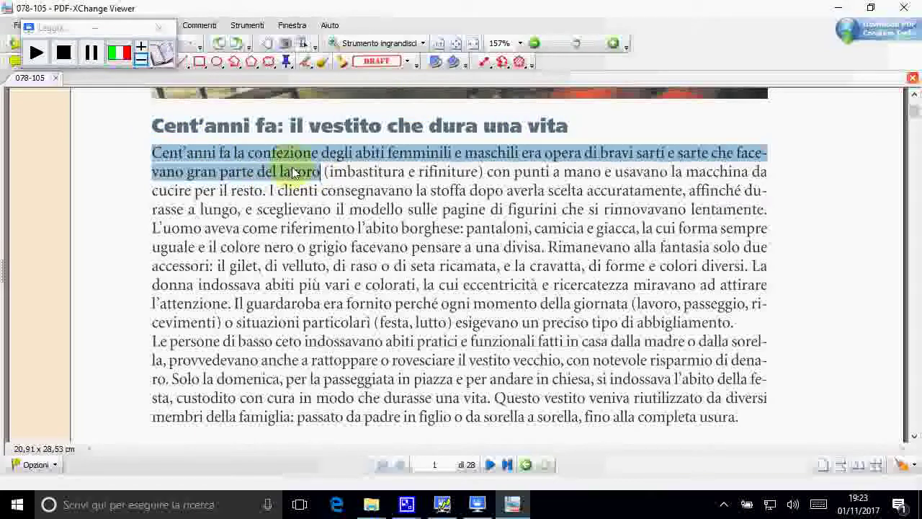
left_click(35, 54)
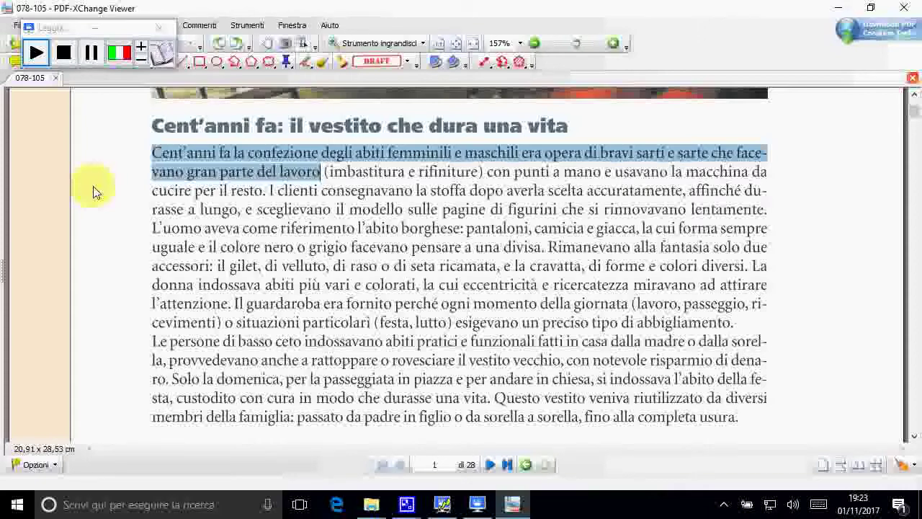
left_click(64, 55)
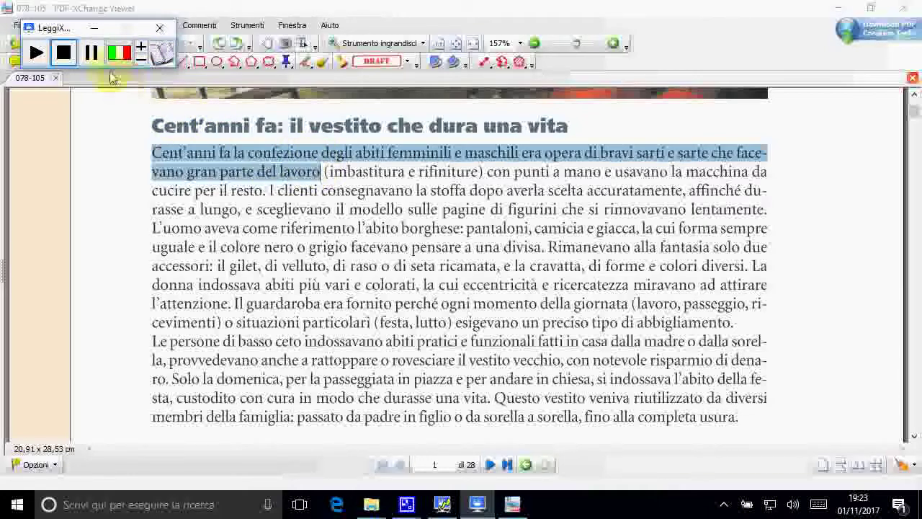
View the selected passage in the full LeggiXme_SP window and return to the compact toolbar, doing this twice
left_click(165, 56)
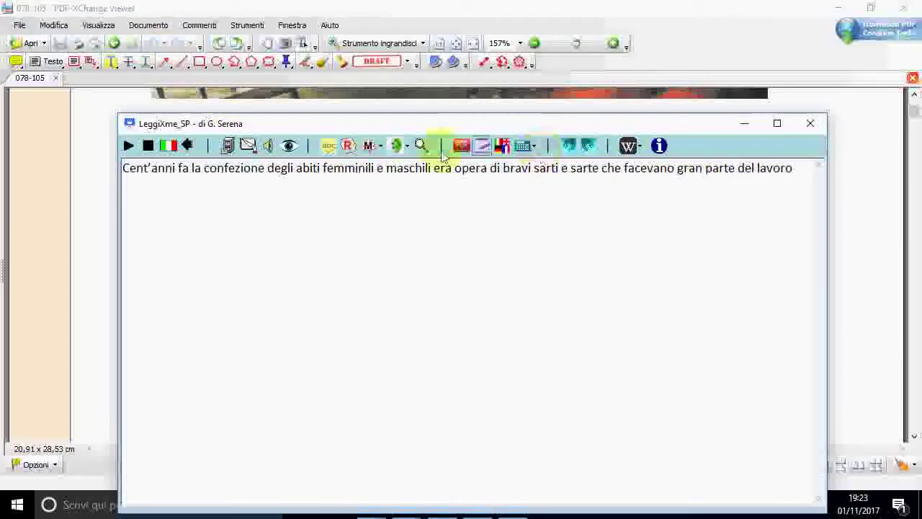
left_click(186, 145)
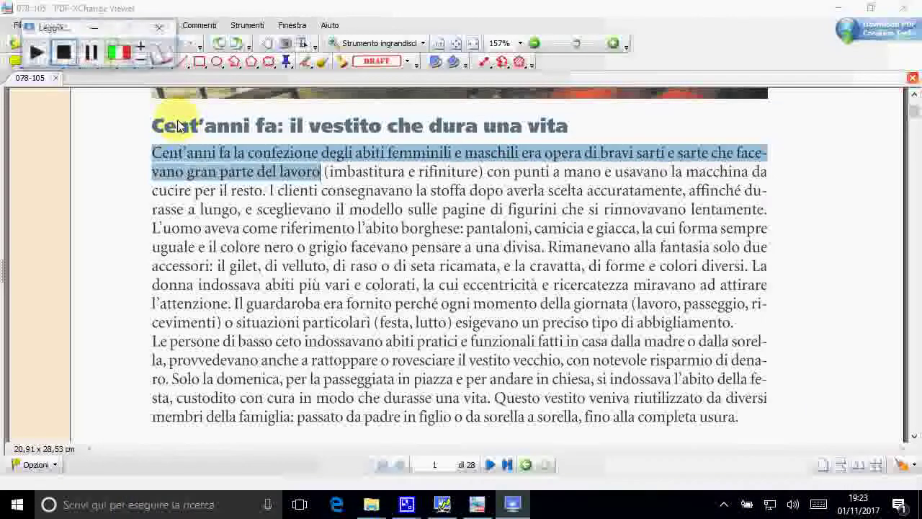
left_click(163, 53)
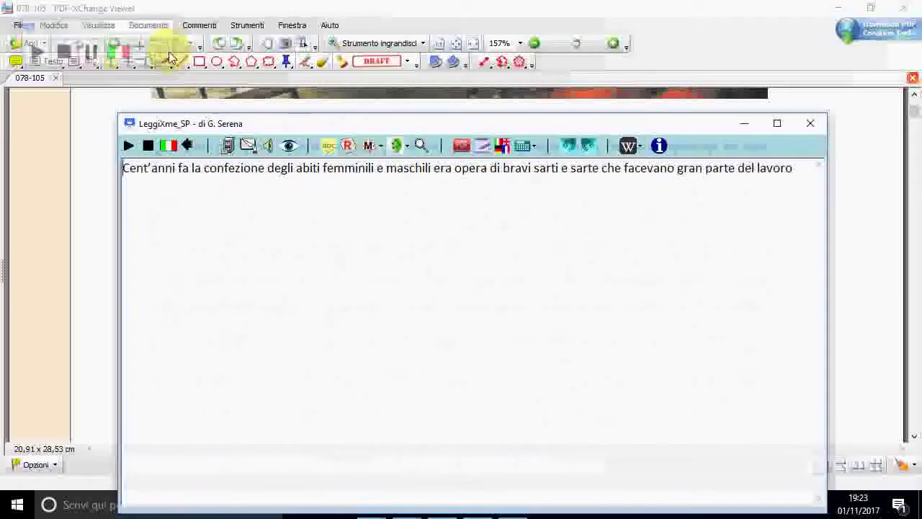
left_click(189, 146)
Select the whole "Cent'anni fa" section, from its heading to "fino alla completa usura", and start reading it aloud
left_click(156, 152)
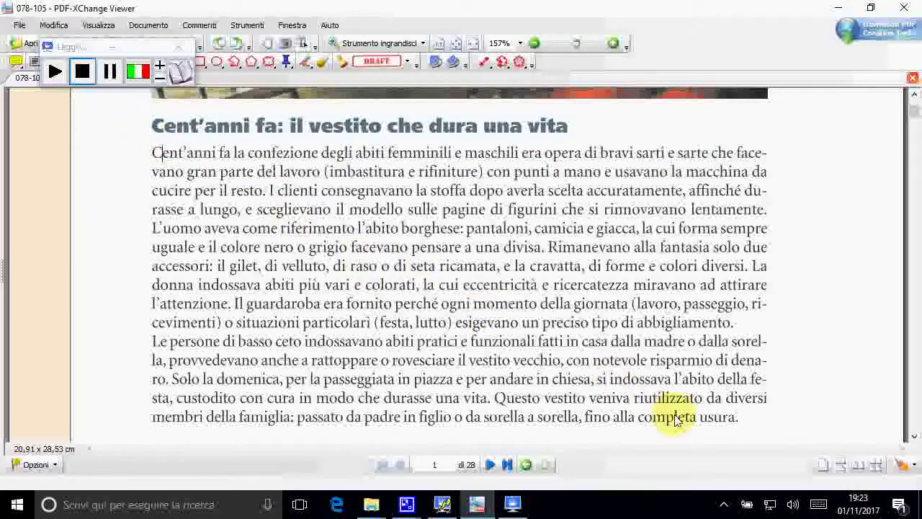
scroll(669, 409, "down", 3)
scroll(753, 324, "up", 1)
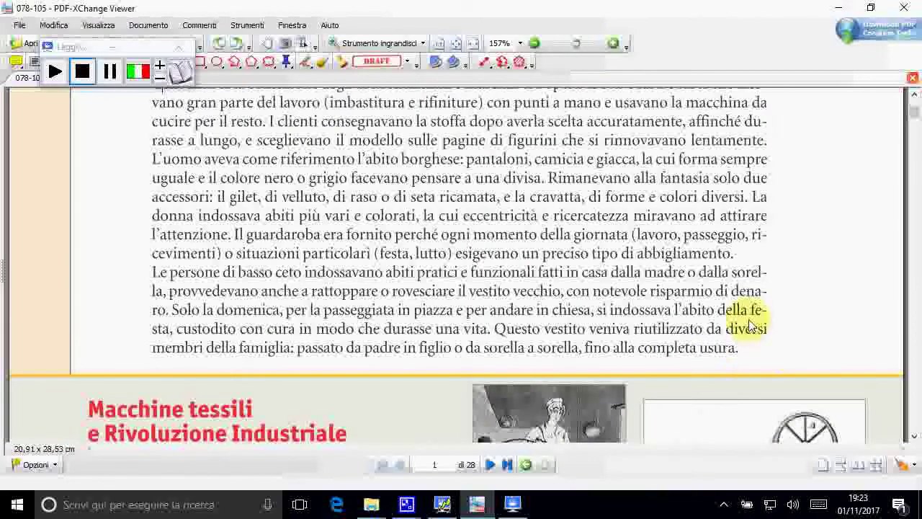
scroll(760, 376, "up", 3)
left_click_drag(755, 422, 93, 83)
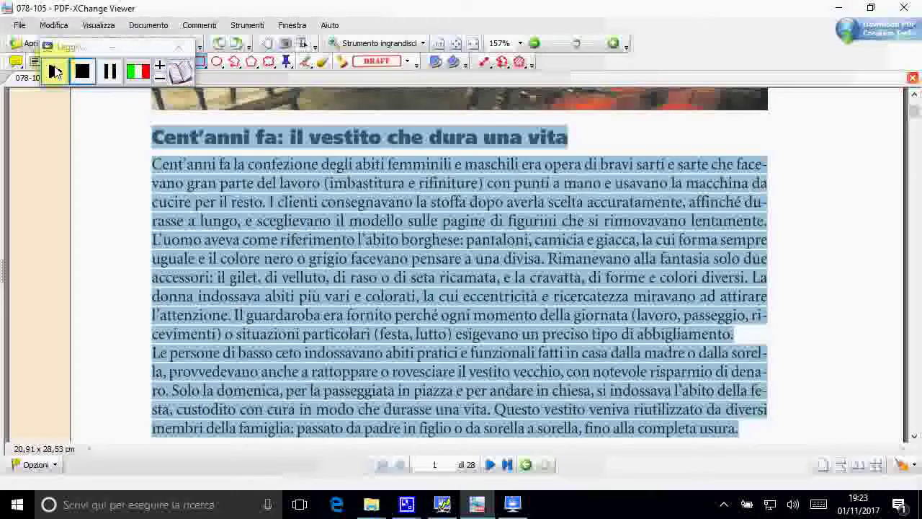
left_click(56, 71)
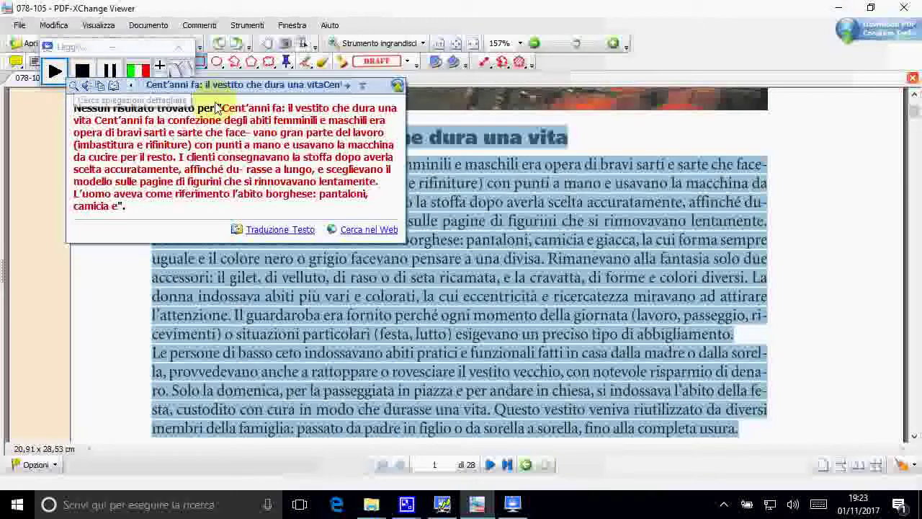
left_click(56, 71)
left_click(55, 70)
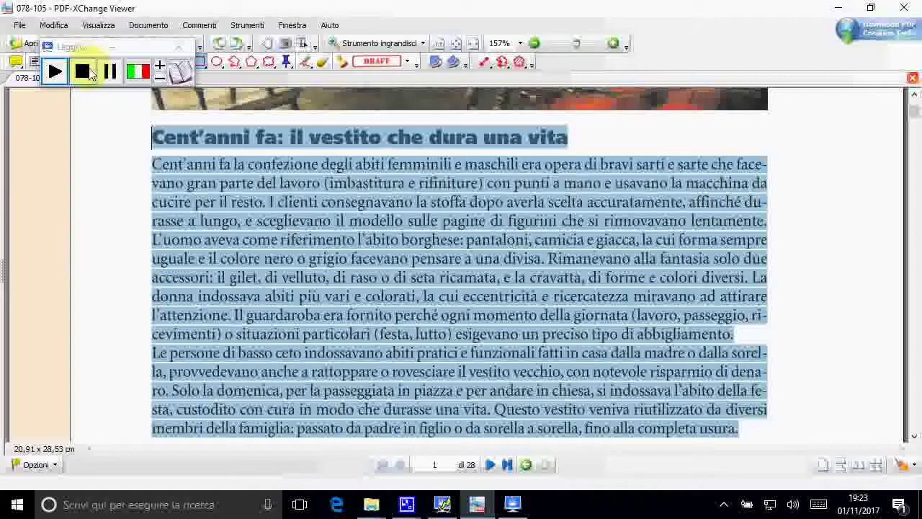
Open the selected section in the full LeggiXme_SP window, enlarge the text by two zoom levels with the display options, and maximize the window
left_click(180, 72)
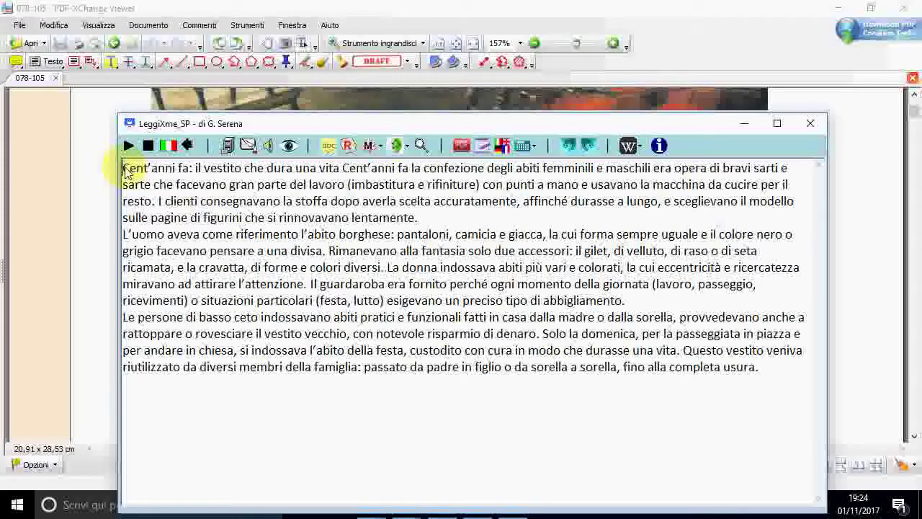
left_click(288, 146)
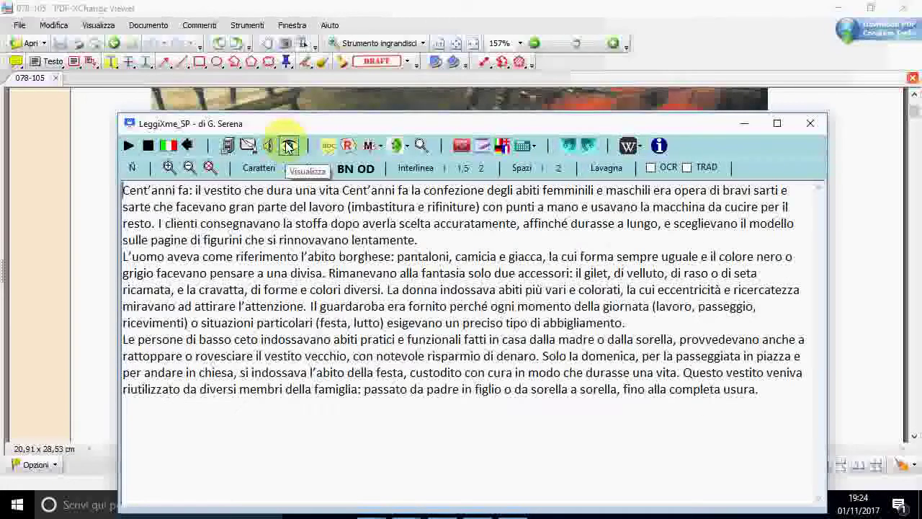
left_click(168, 168)
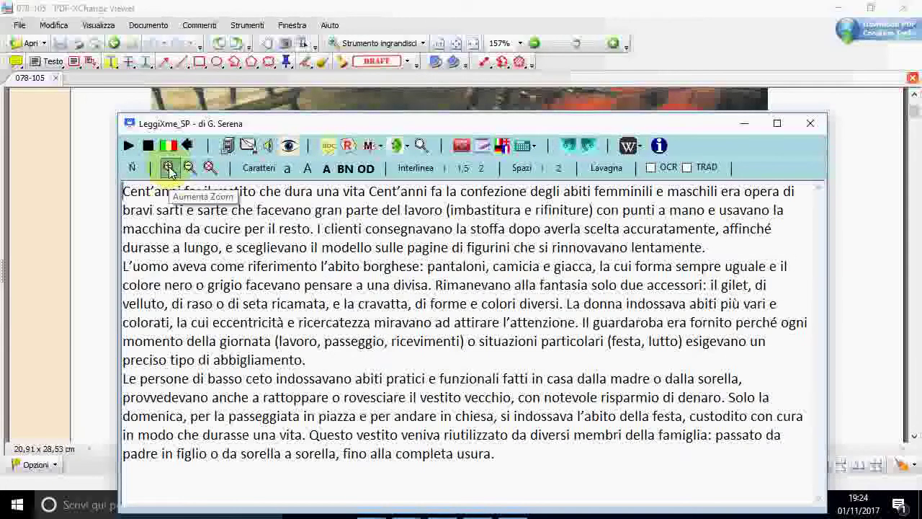
left_click(169, 167)
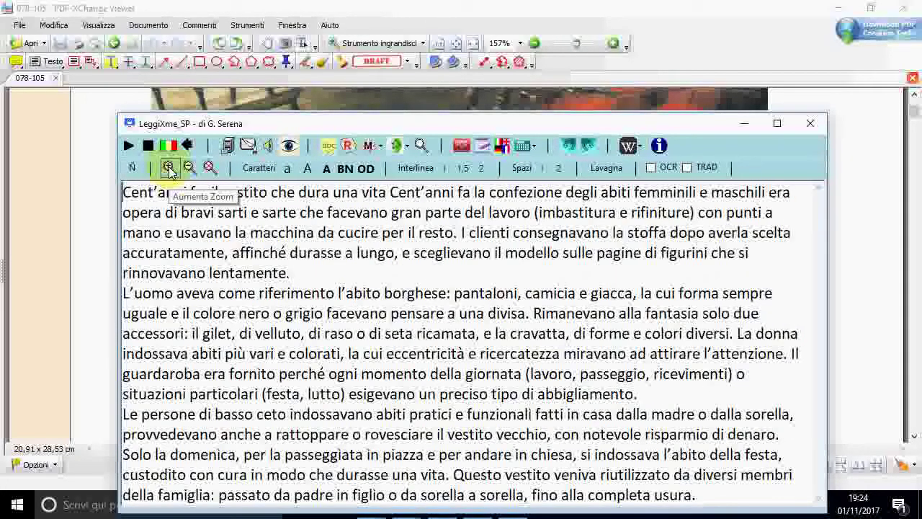
left_click(776, 123)
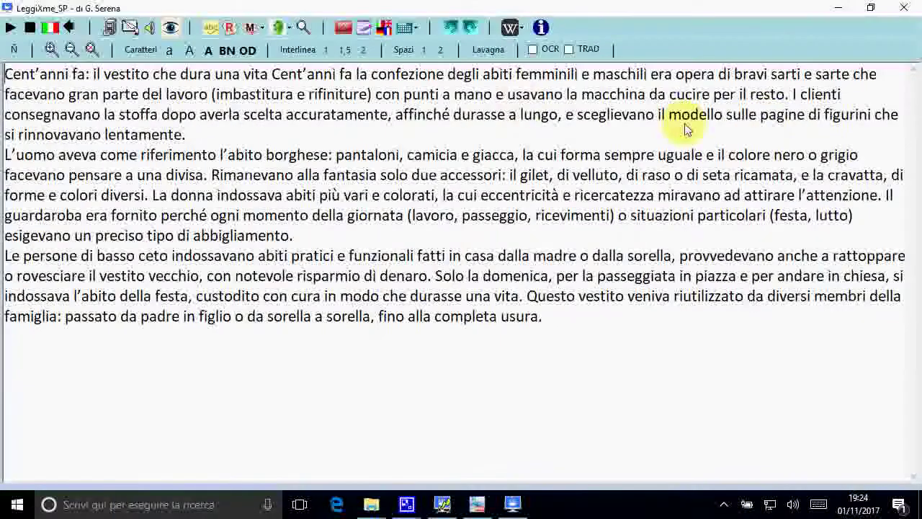
Display the text in small capitals with Interlinea 2 and Spazi 2, and try zooming it out and in
left_click(190, 52)
left_click(208, 52)
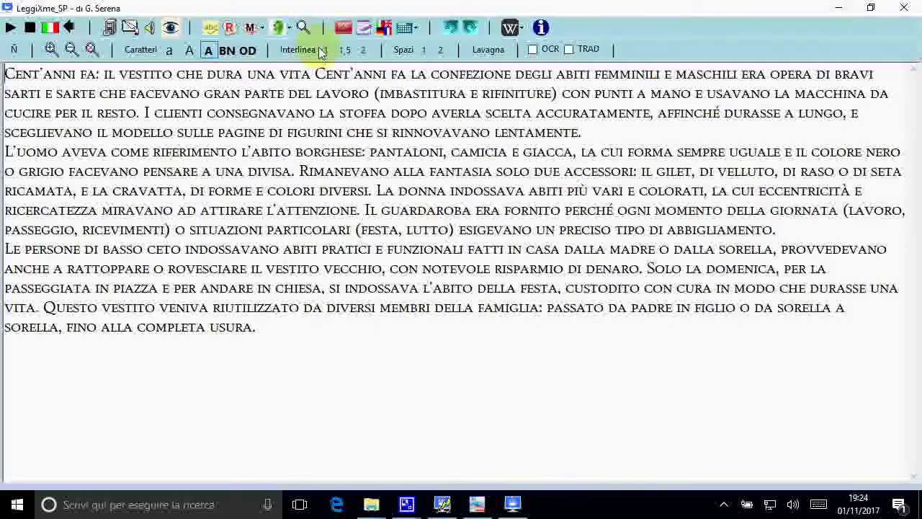
left_click(344, 52)
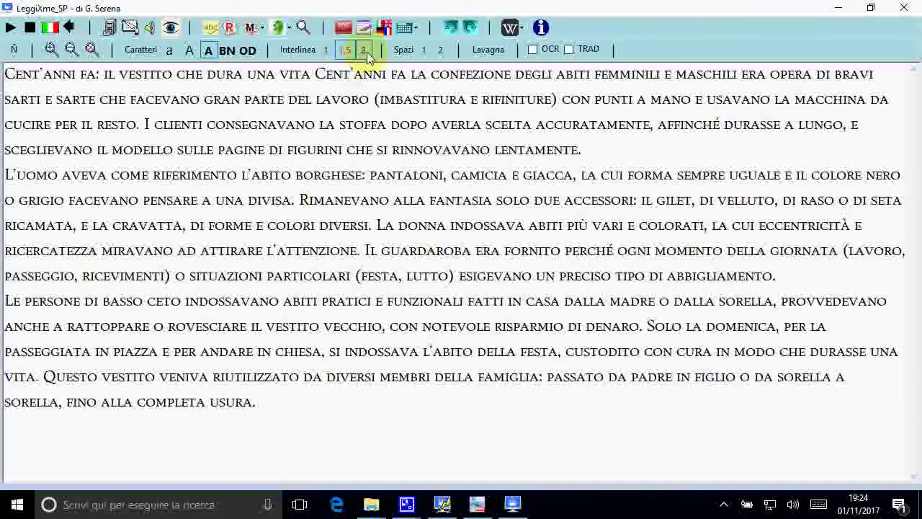
left_click(365, 52)
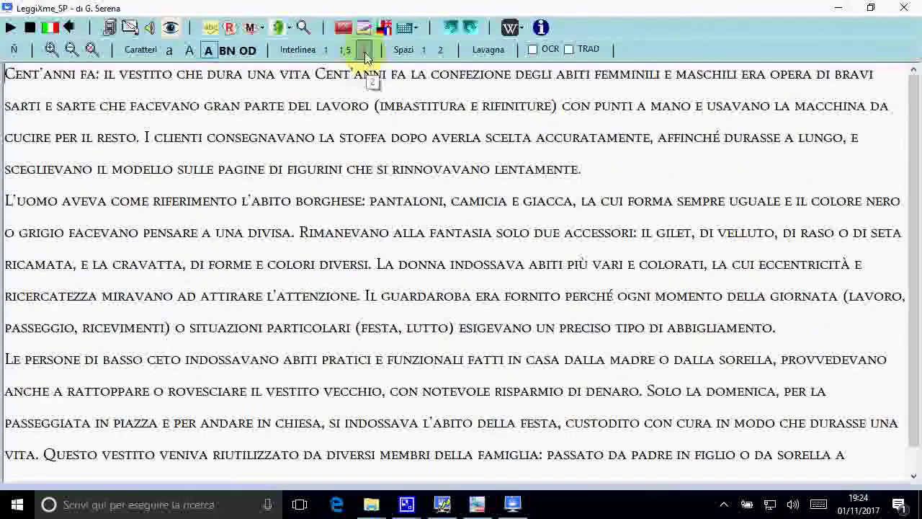
left_click(439, 51)
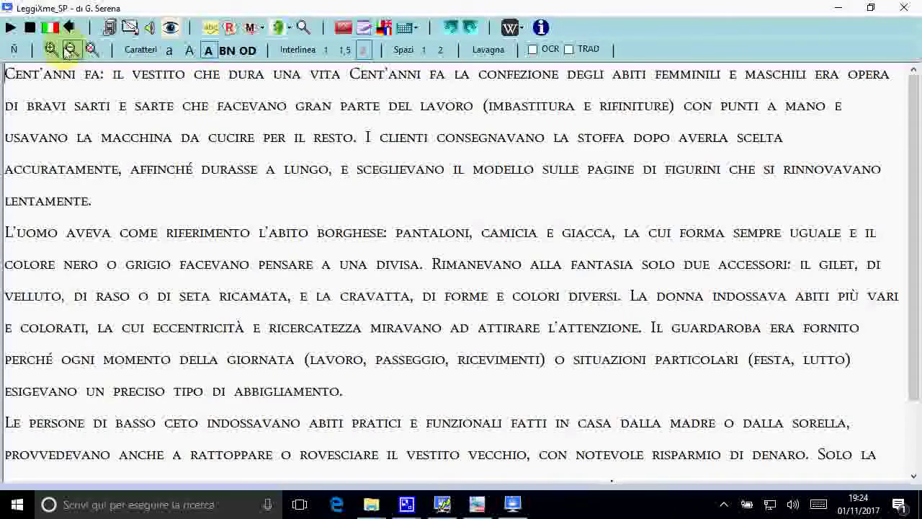
left_click(70, 49)
left_click(51, 50)
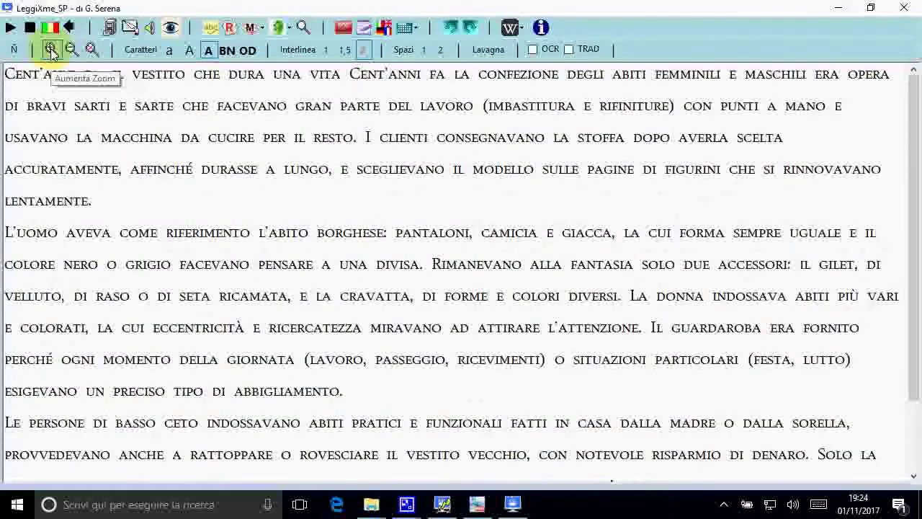
Enlarge the text by two more zoom levels, then read it aloud from the beginning and stop the reading
left_click(50, 49)
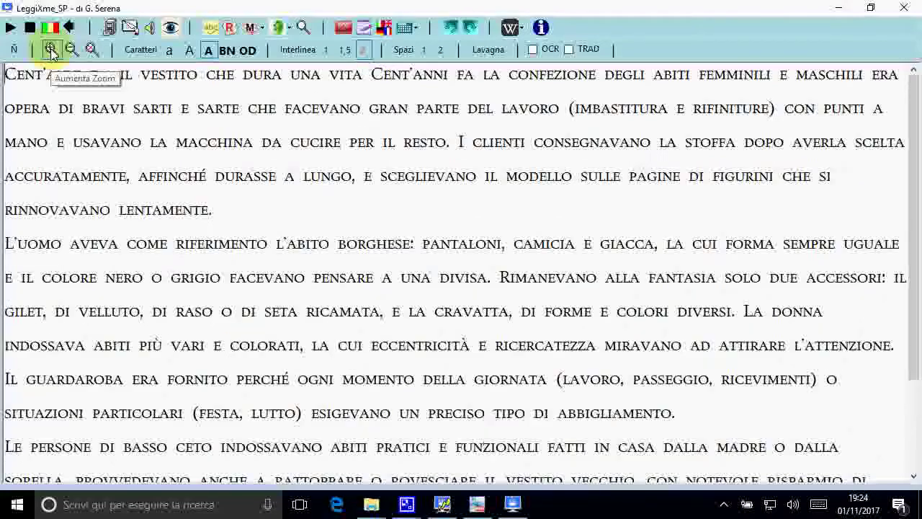
left_click(50, 48)
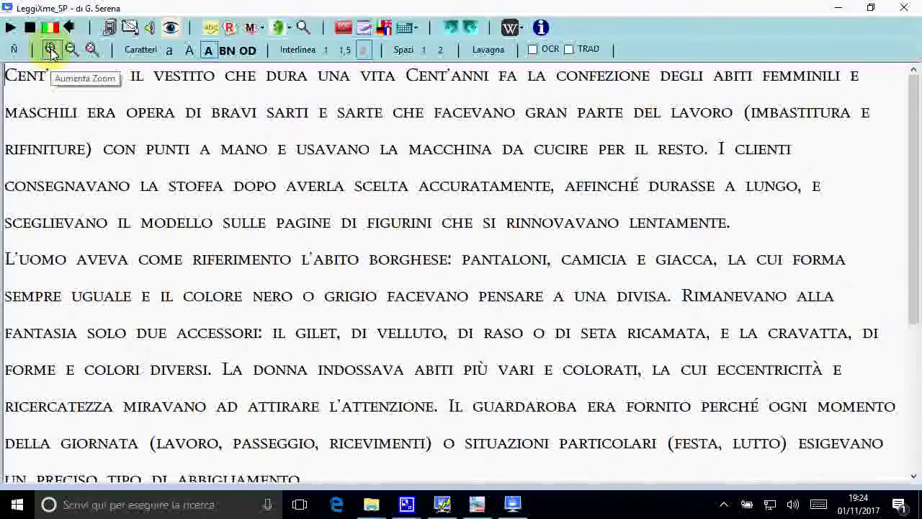
left_click(10, 28)
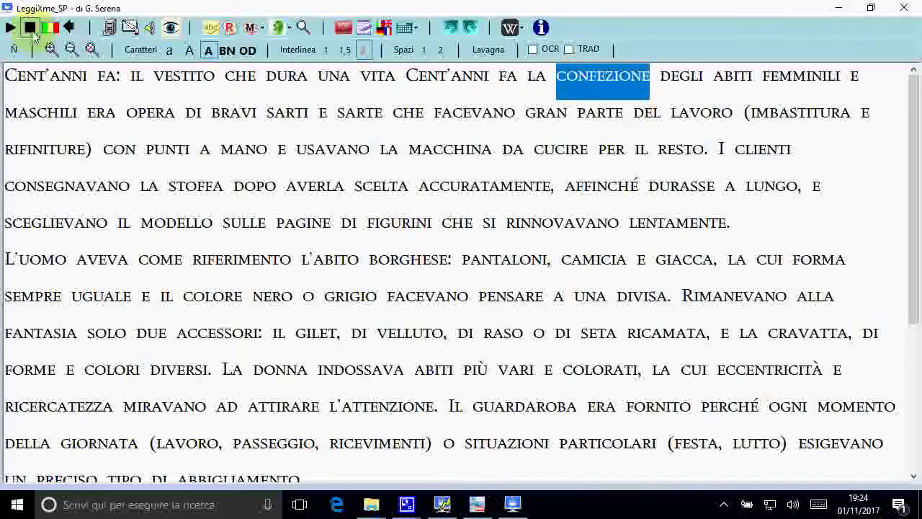
left_click(32, 33)
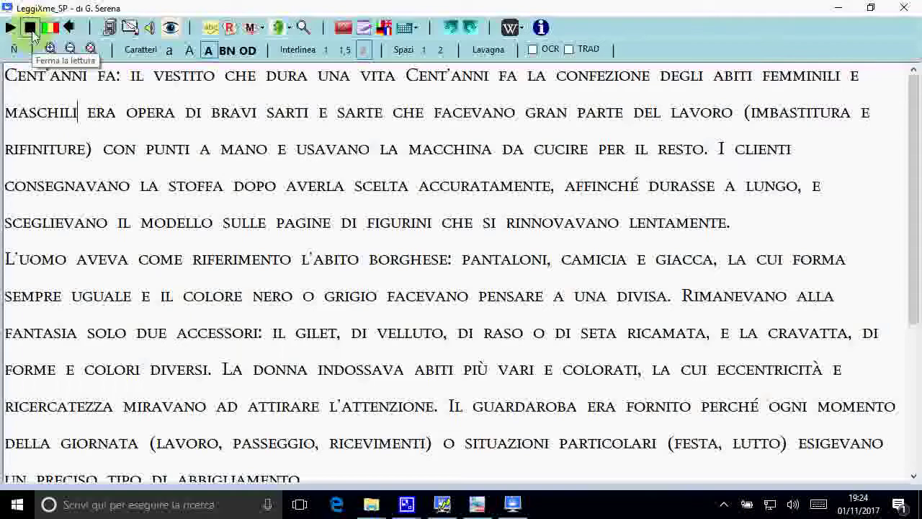
Place the cursor before "I clienti consegnavano", read aloud from that point, and stop the reading
left_click(840, 78)
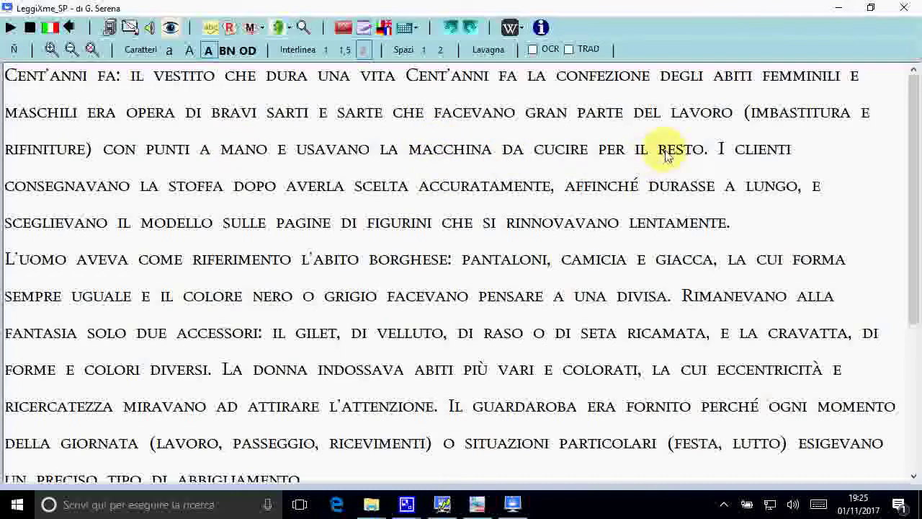
left_click(716, 149)
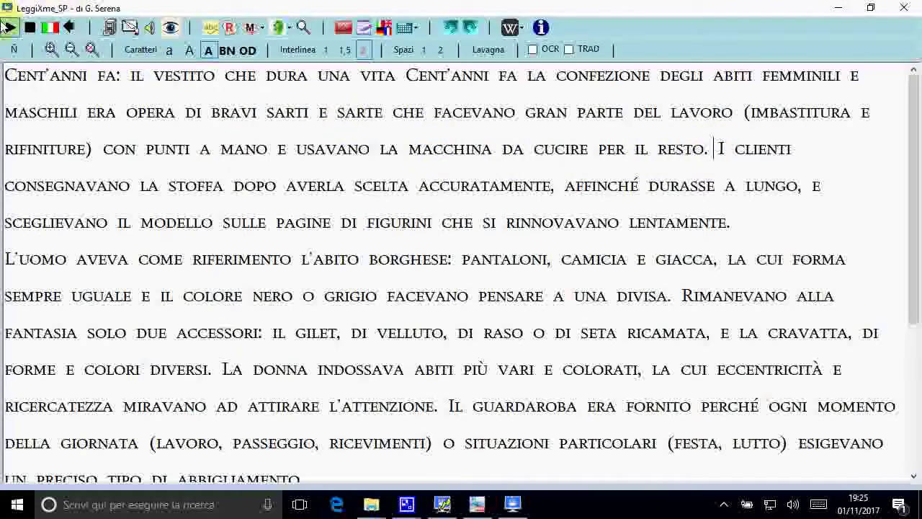
left_click(13, 29)
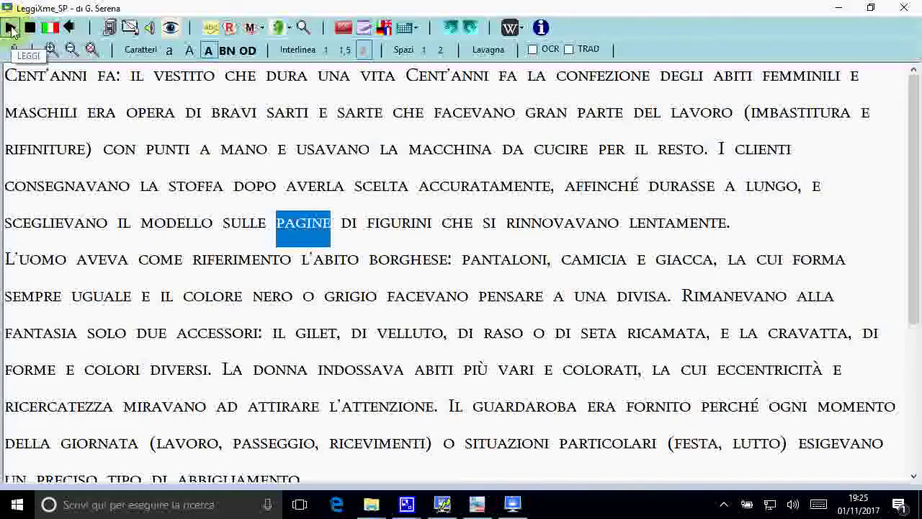
left_click(11, 29)
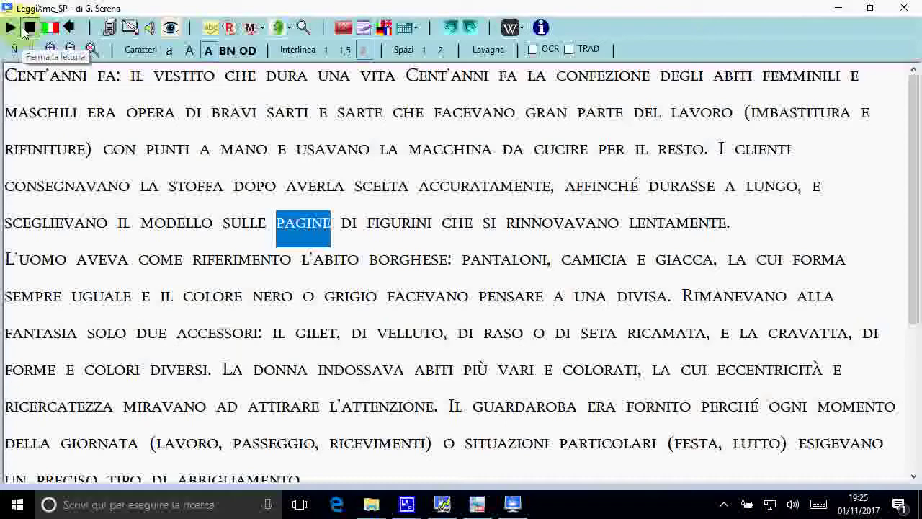
With the voice options displayed, select the whole text from "Cent'anni fa" to "fino alla completa usura" and activate the microphone function
left_click(152, 29)
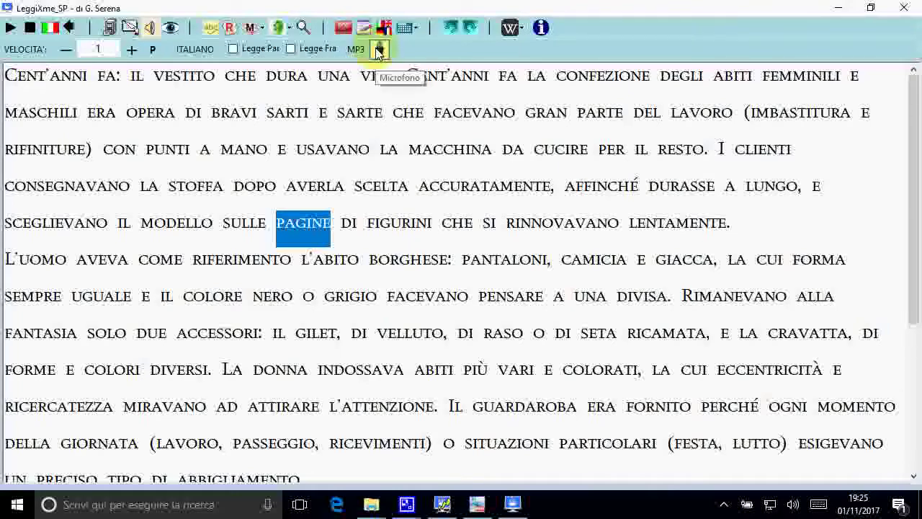
left_click(8, 77)
left_click_drag(7, 77, 344, 468)
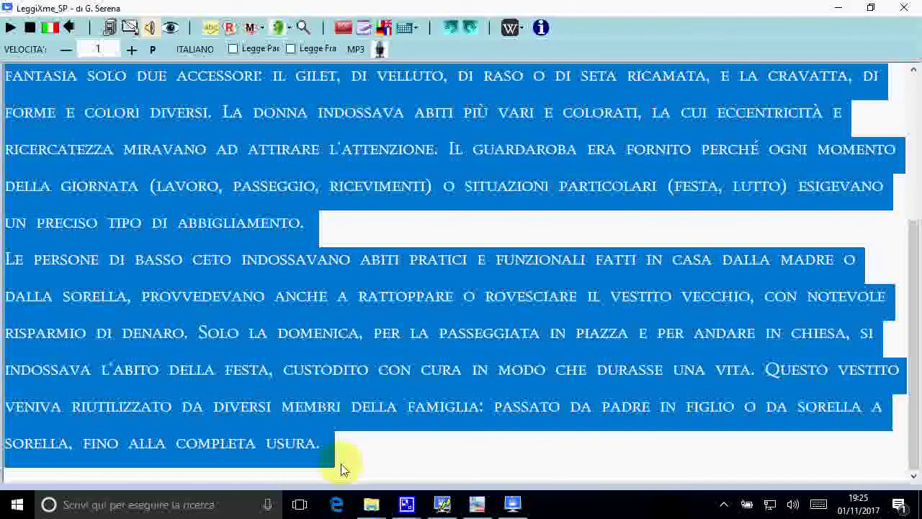
left_click(380, 49)
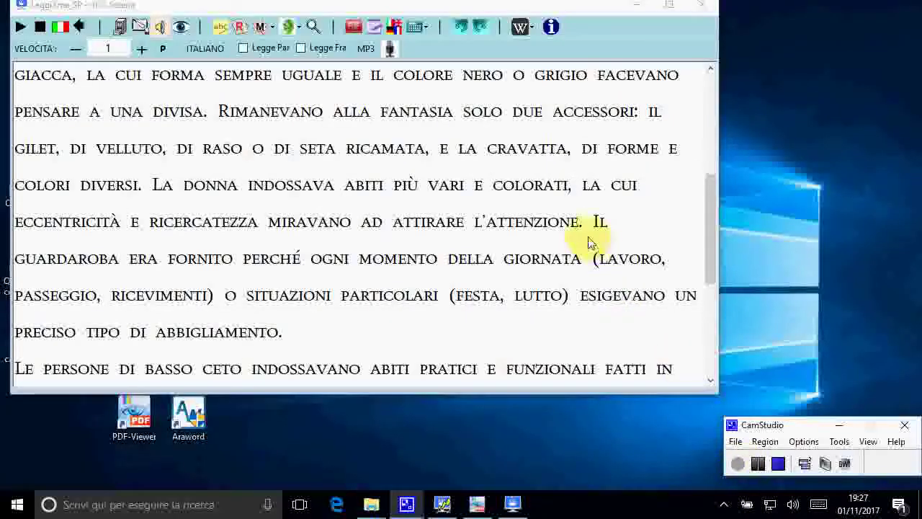
Maximize the LeggiXme_SP window and add the line "le mie considerazioni" after the paragraph ending in "tipo di abbigliamento"
left_click(669, 6)
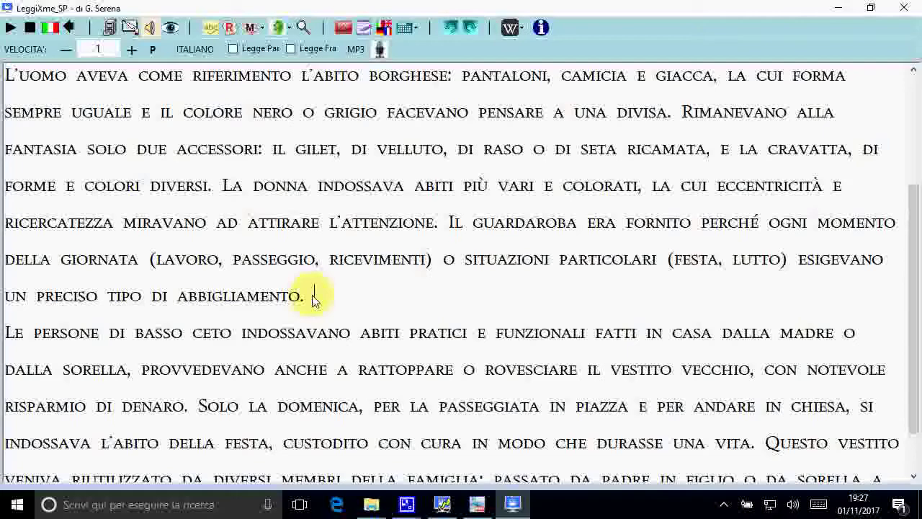
key("Return")
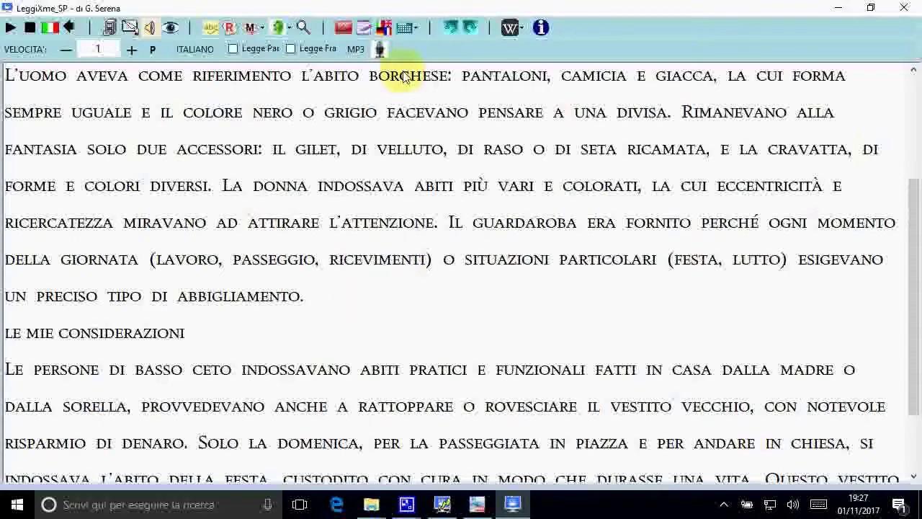
Save the text as an MP3 audio file named "i tessuti" in the Documenti folder
left_click(352, 47)
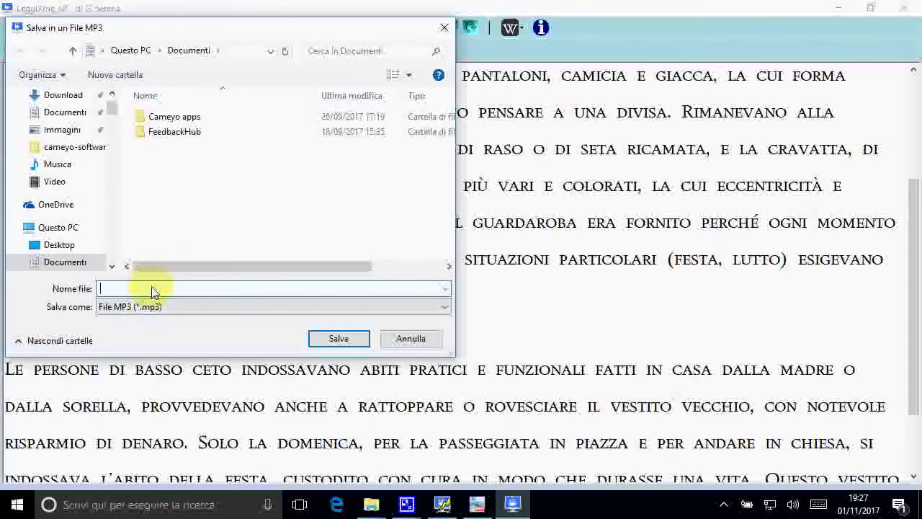
type("i tessuti")
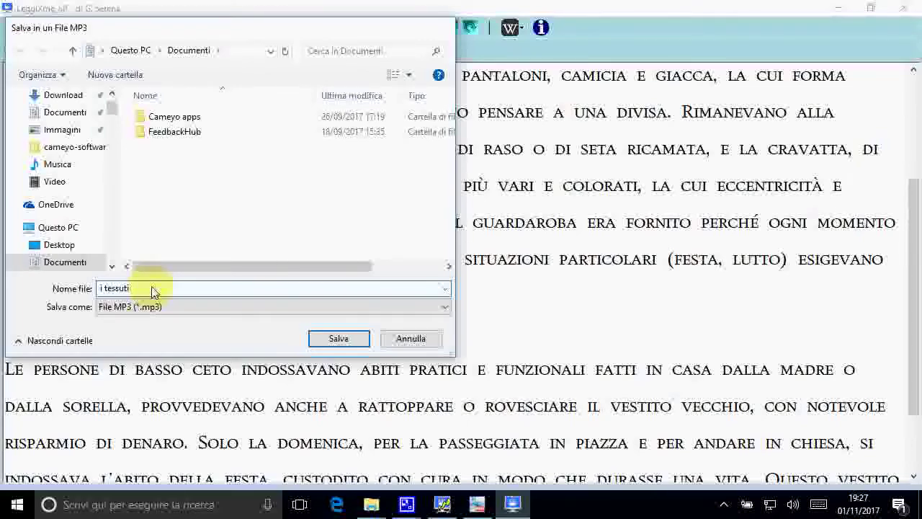
key("Return")
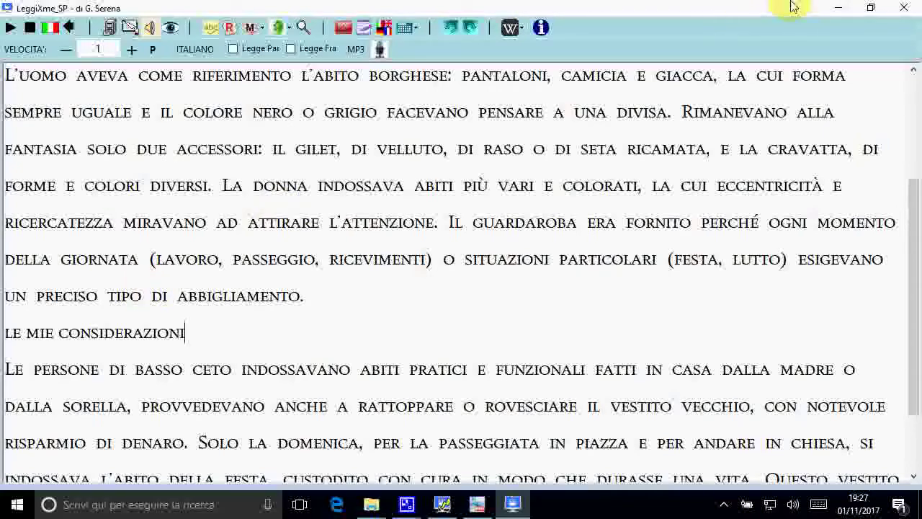
Open the Documenti folder in File Explorer, play the "i tessuti" audio file in VLC media player, and close the player
left_click(837, 8)
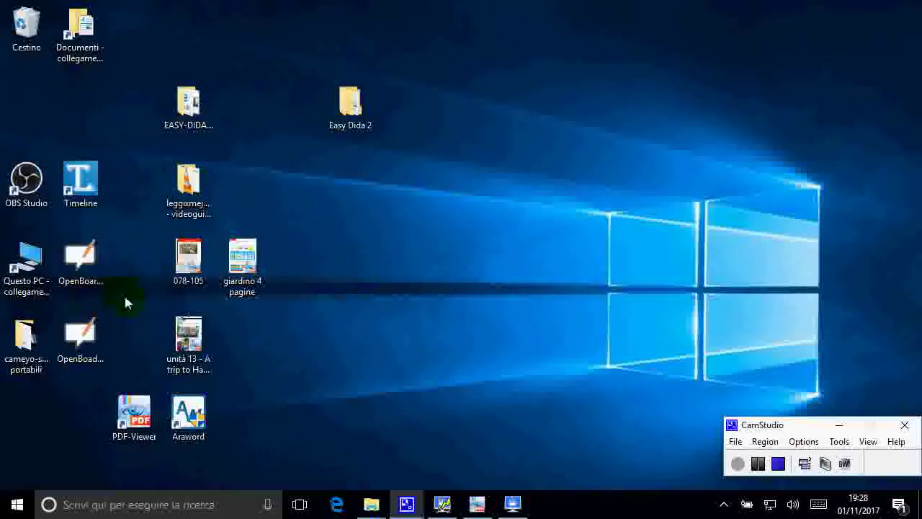
double_click(25, 263)
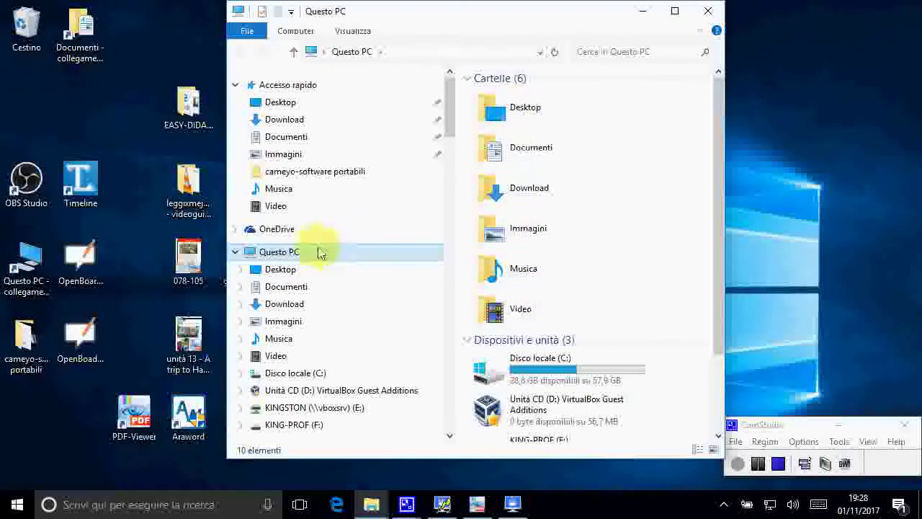
left_click(297, 136)
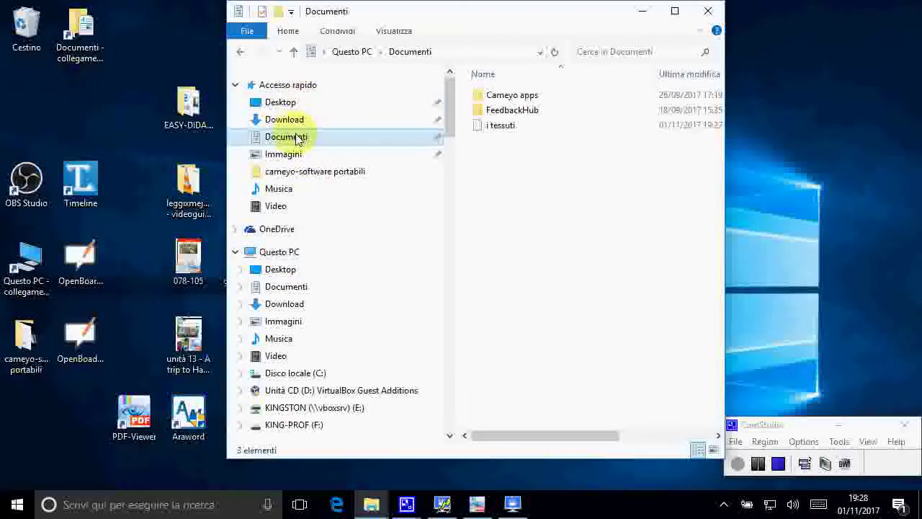
left_click(503, 127)
double_click(503, 127)
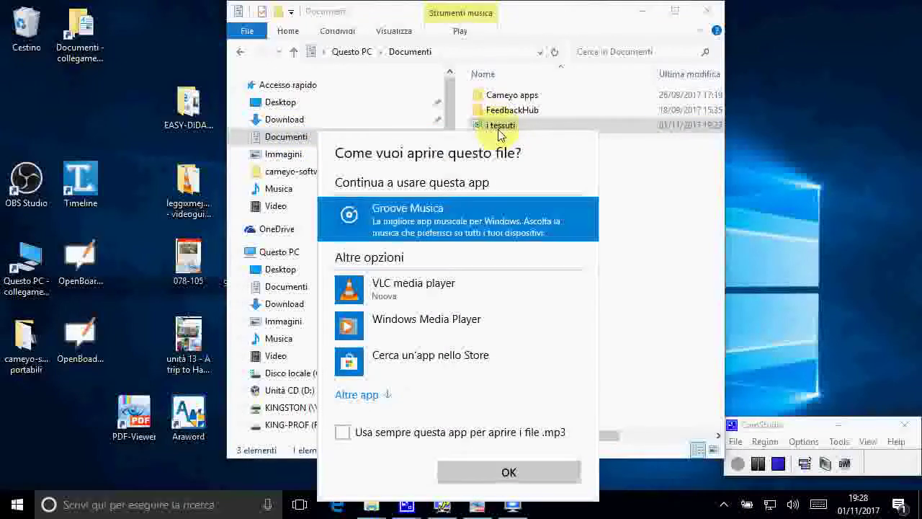
left_click(414, 295)
left_click(508, 472)
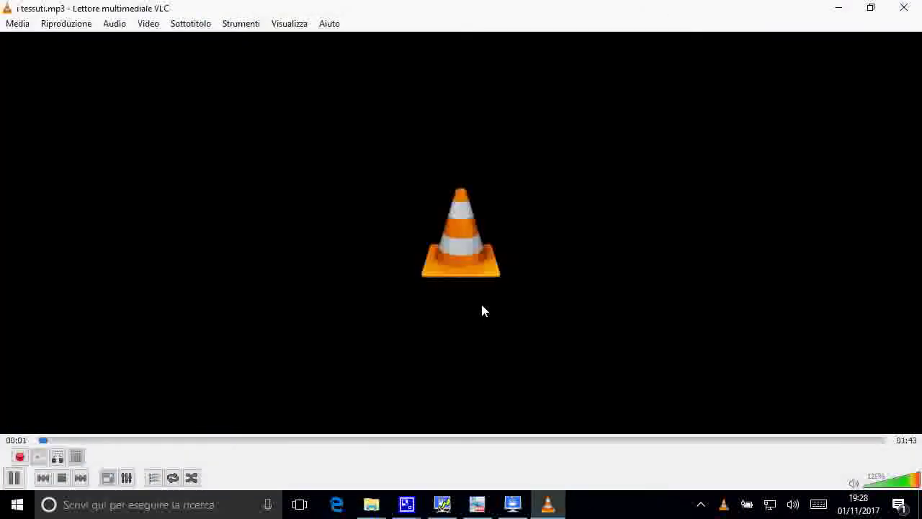
left_click(904, 7)
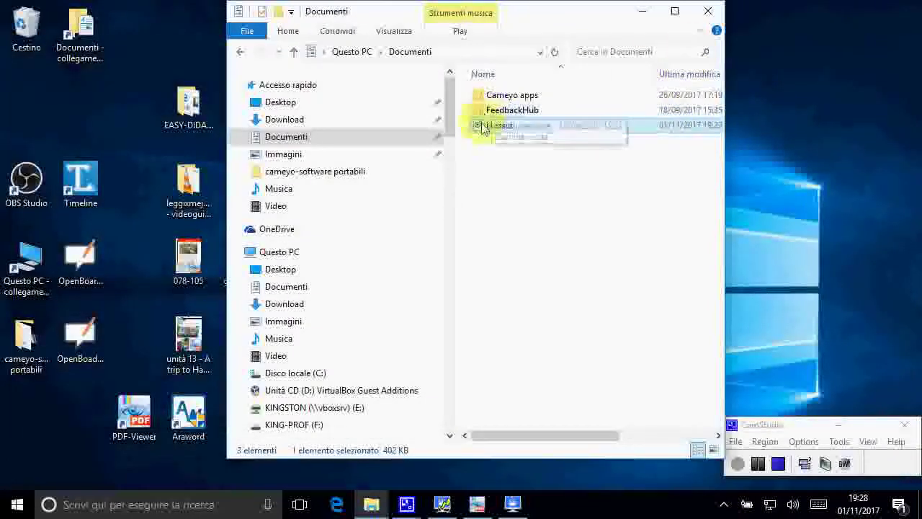
Move the "i tessuti" audio file from Documenti to an empty spot on the desktop and close the folder window
left_click_drag(481, 125, 120, 110)
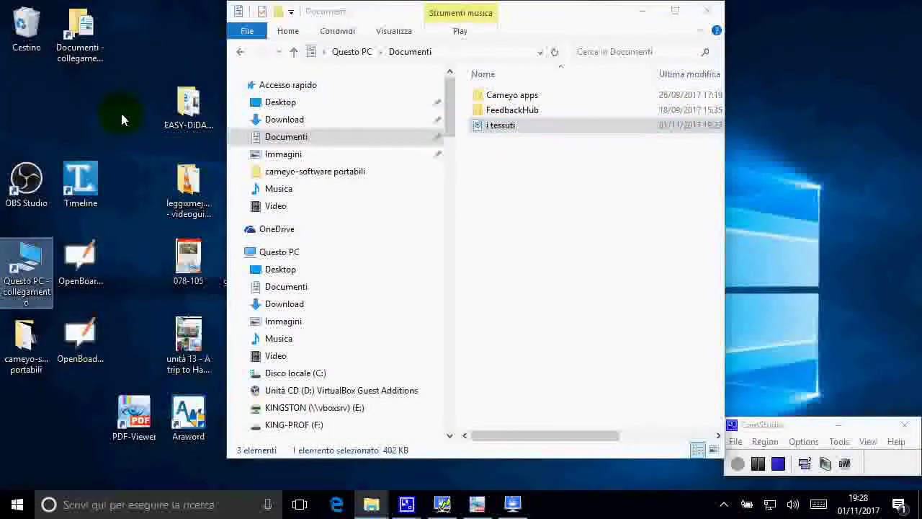
left_click(707, 15)
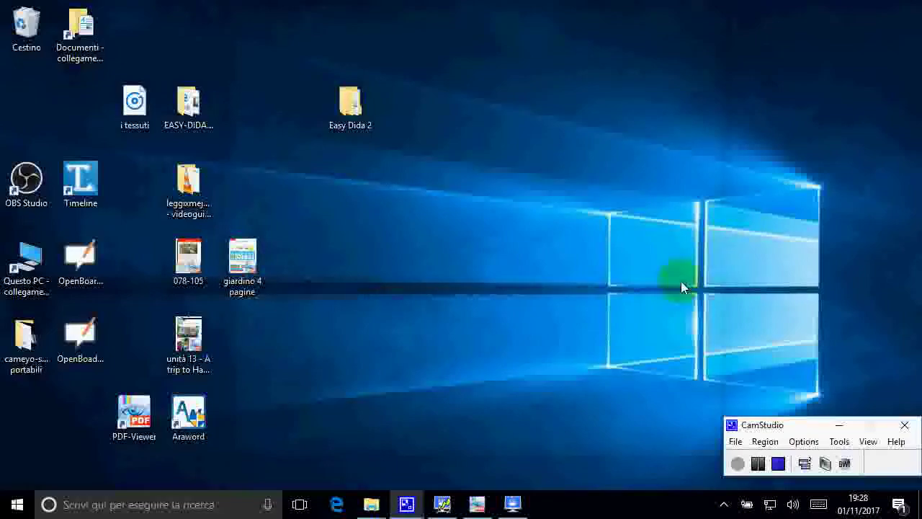
Return to LeggiXme_SP, launch its microphone dictation page in Chrome, and set the speech language to Italiano
left_click(511, 506)
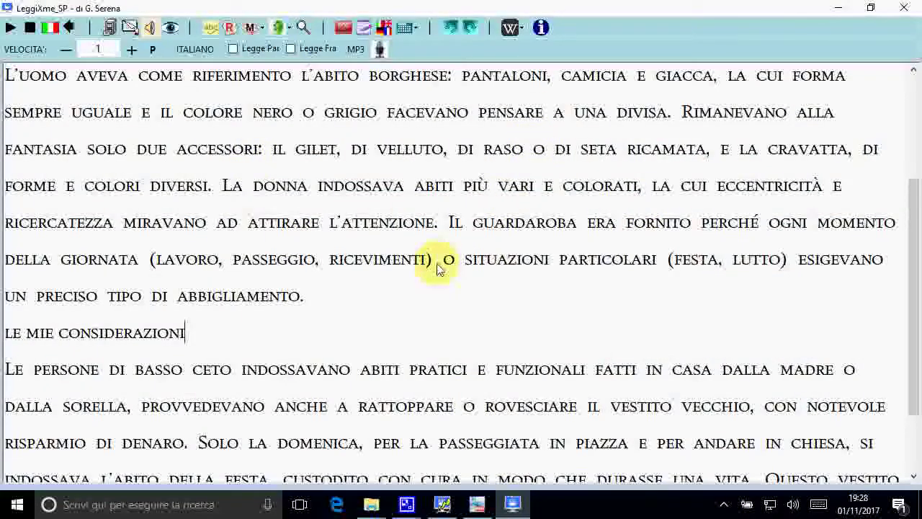
left_click(382, 49)
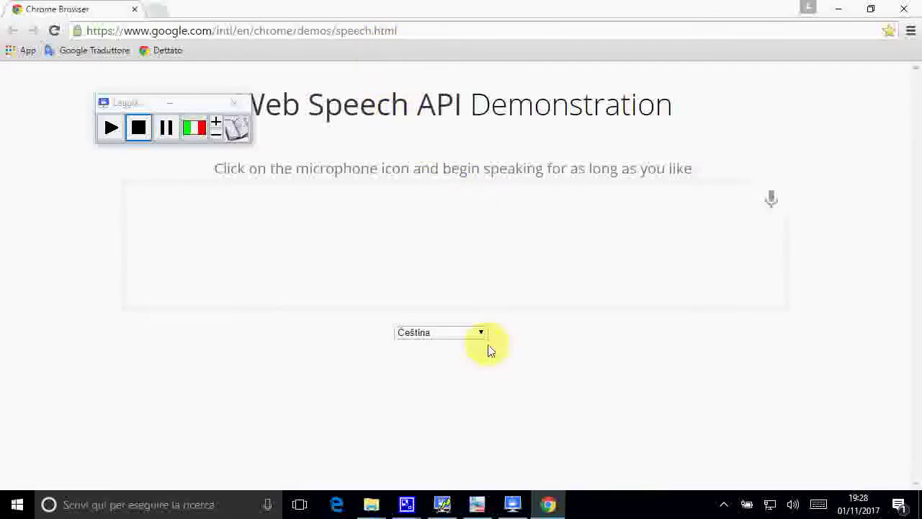
left_click(481, 336)
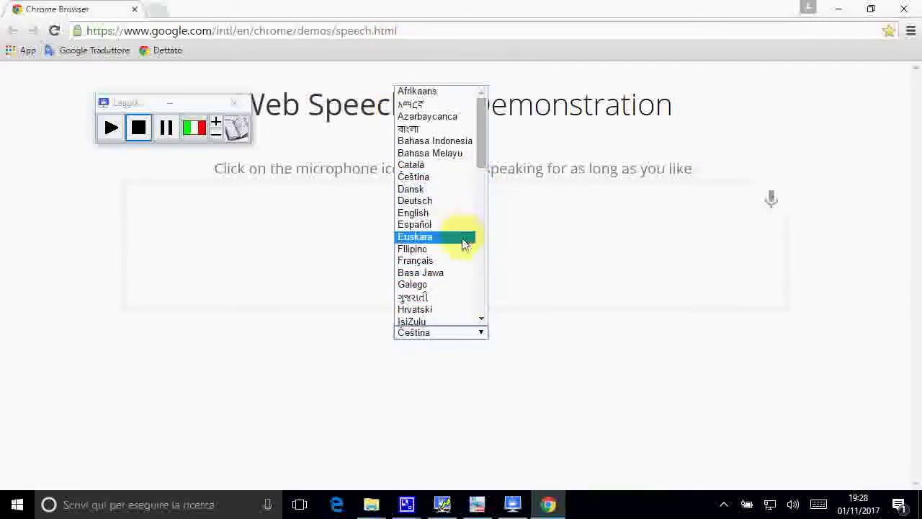
scroll(471, 209, "down", 8)
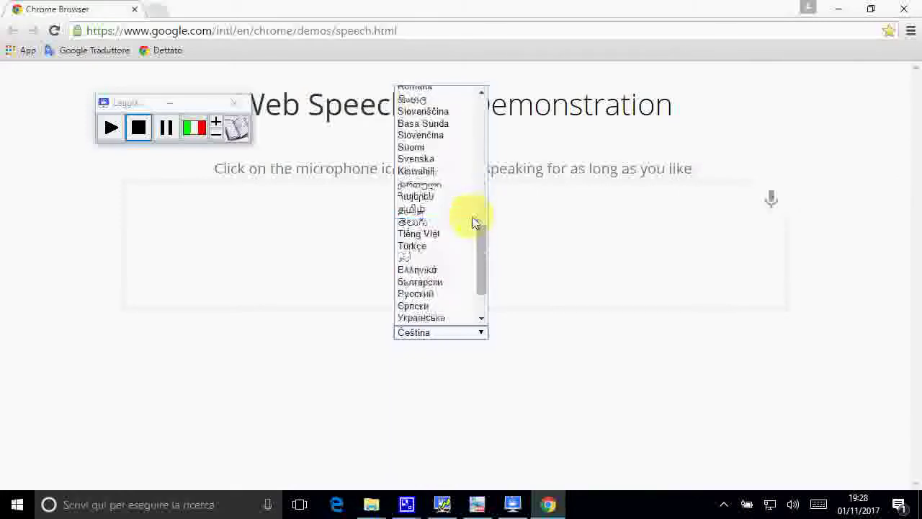
scroll(474, 223, "up", 10)
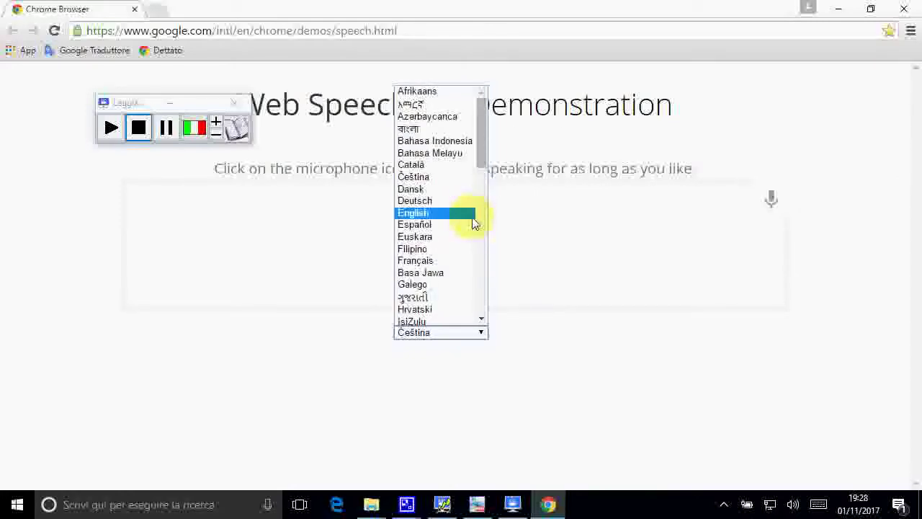
scroll(474, 224, "down", 8)
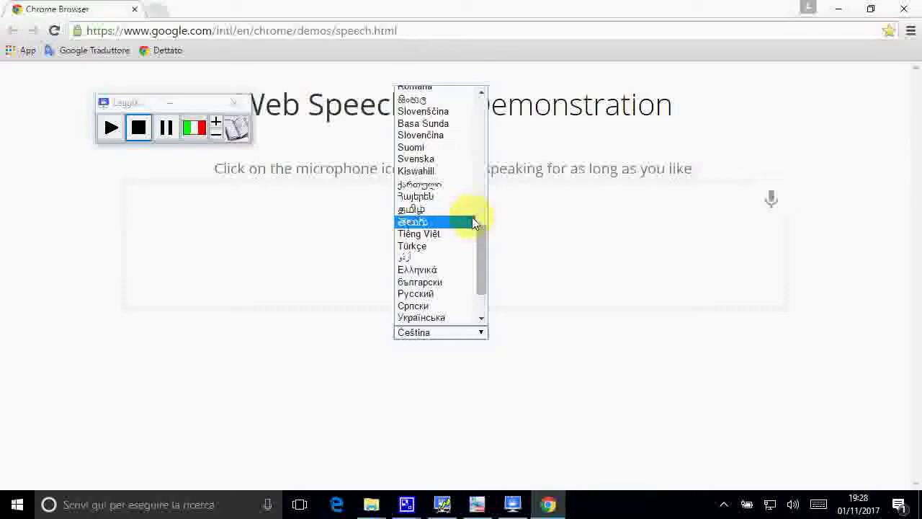
scroll(453, 181, "up", 4)
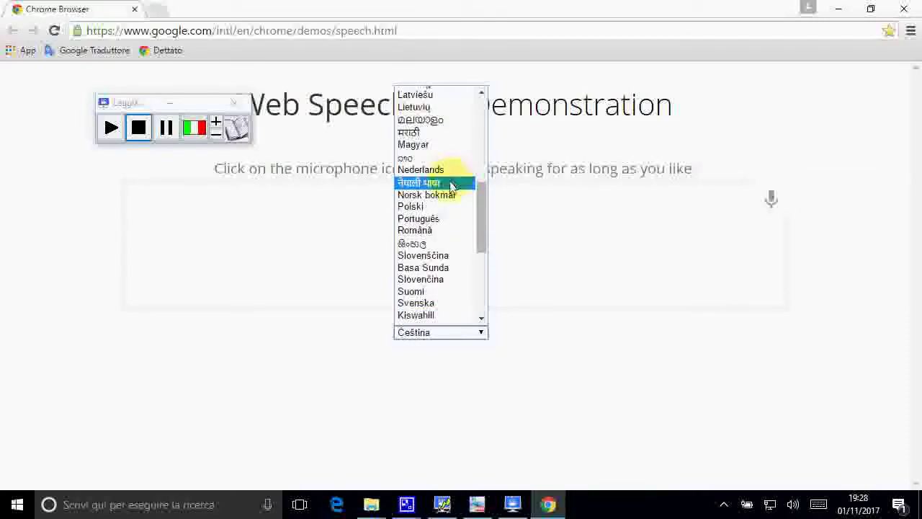
scroll(453, 186, "up", 4)
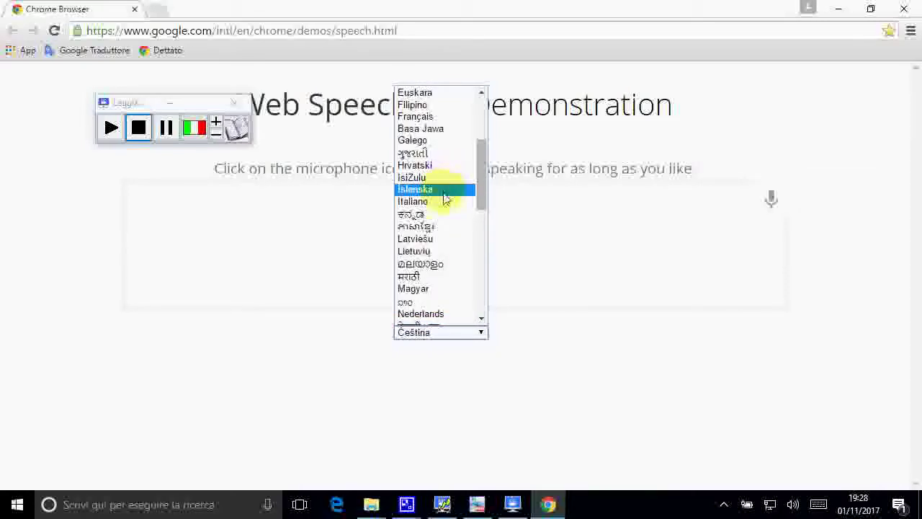
left_click(445, 202)
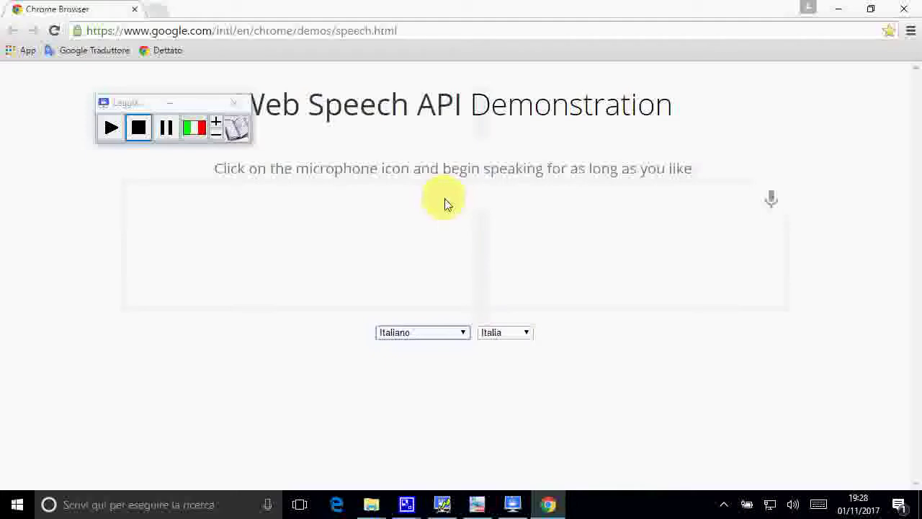
Dictate an Italian passage from "Allora io adesso parlo" to "chiudo il microfono", stop the recording, and copy the transcribed text
left_click(772, 197)
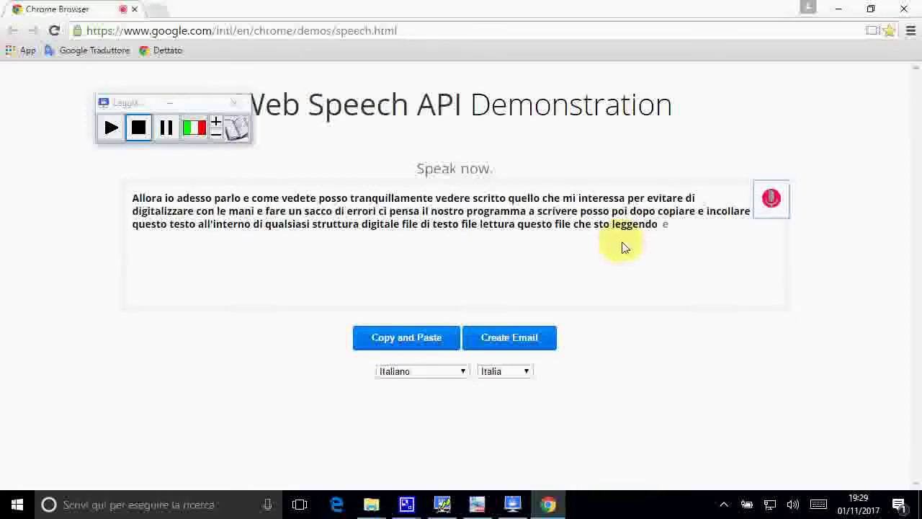
left_click(760, 198)
key("ctrl+c")
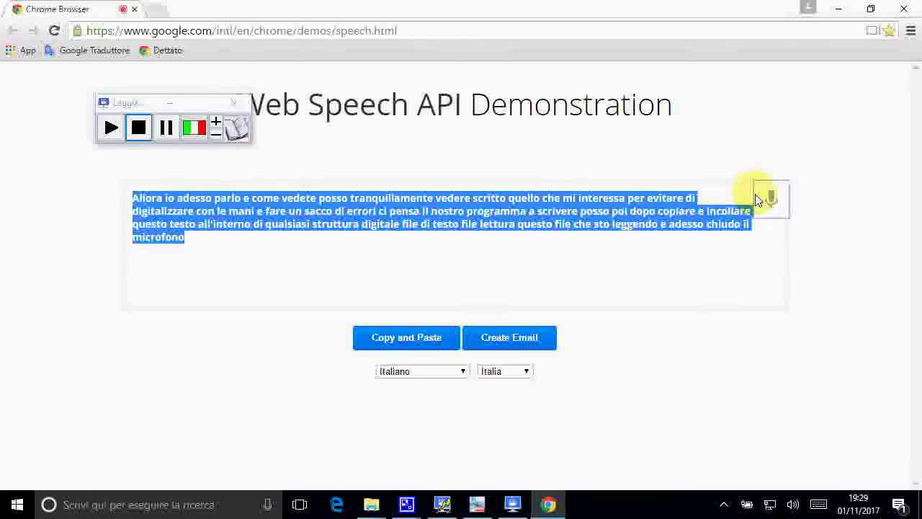
Copy the dictated passage, return to LeggiXme_SP, end the "Le mie considerazioni" line with a period, and paste the passage below it
right_click(361, 218)
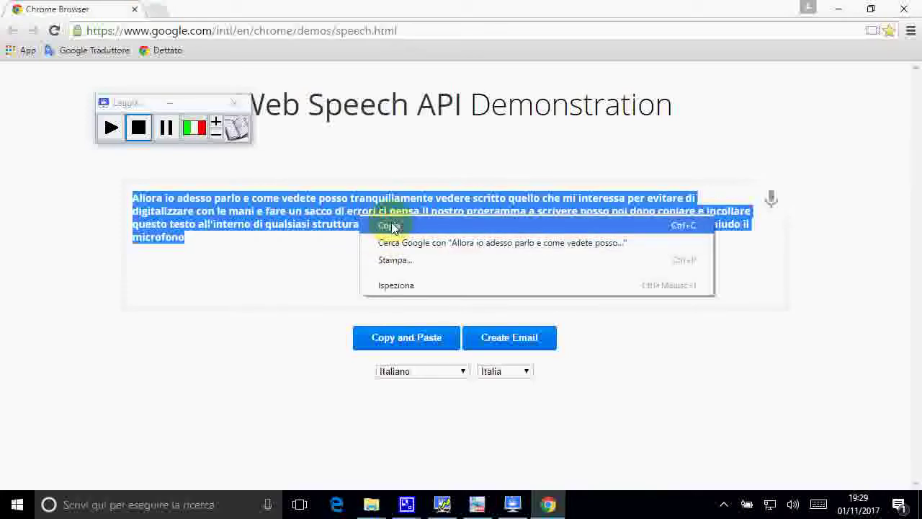
left_click(391, 228)
left_click(237, 127)
left_click(247, 328)
type(".")
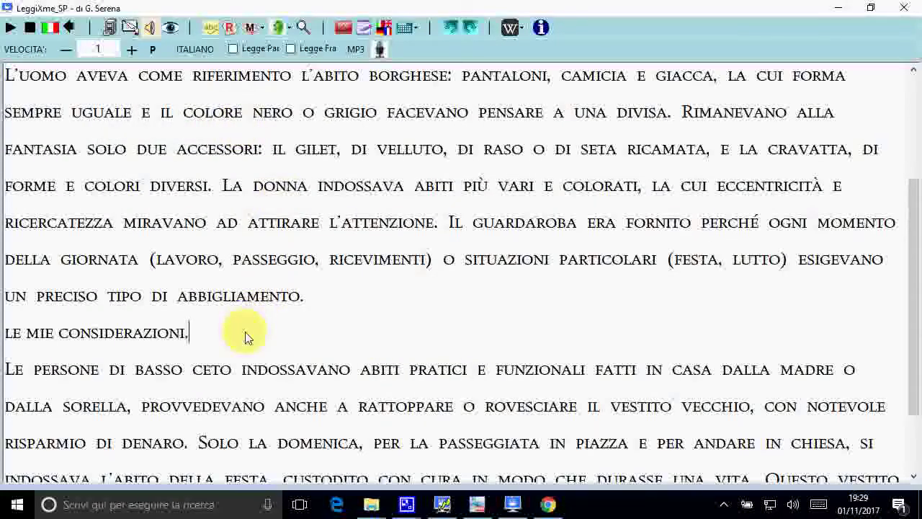
key("Return")
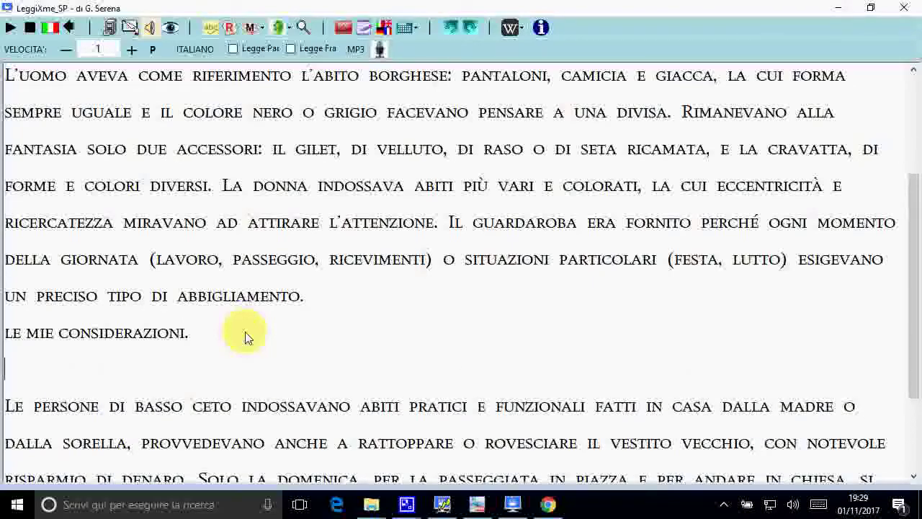
key("ctrl+v")
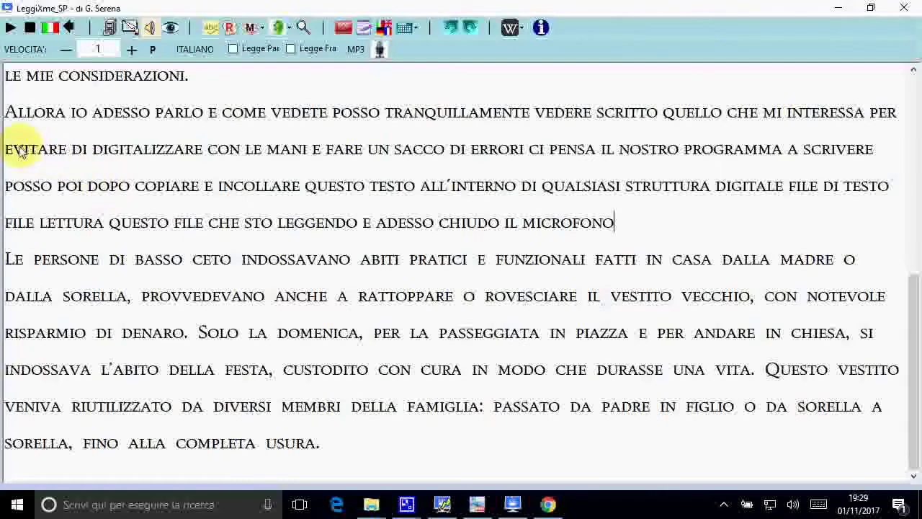
Highlight the pasted text from "evitare di digitalizzare" to "chiudo il microfono" in yellow, and remove that highlight
left_click_drag(11, 151, 436, 185)
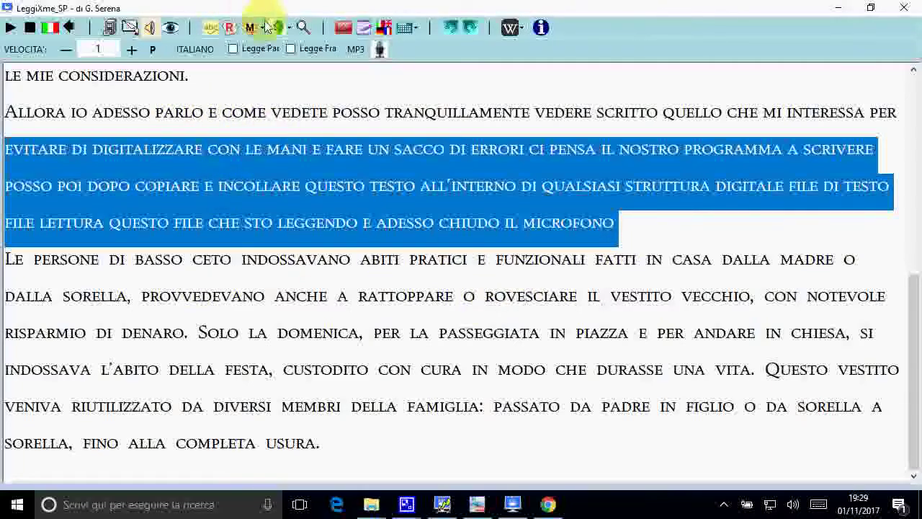
left_click(131, 28)
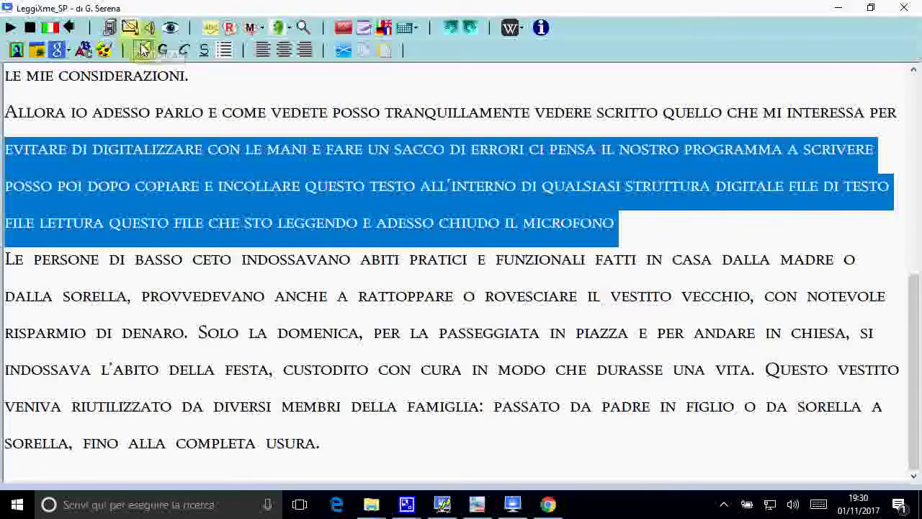
left_click(142, 49)
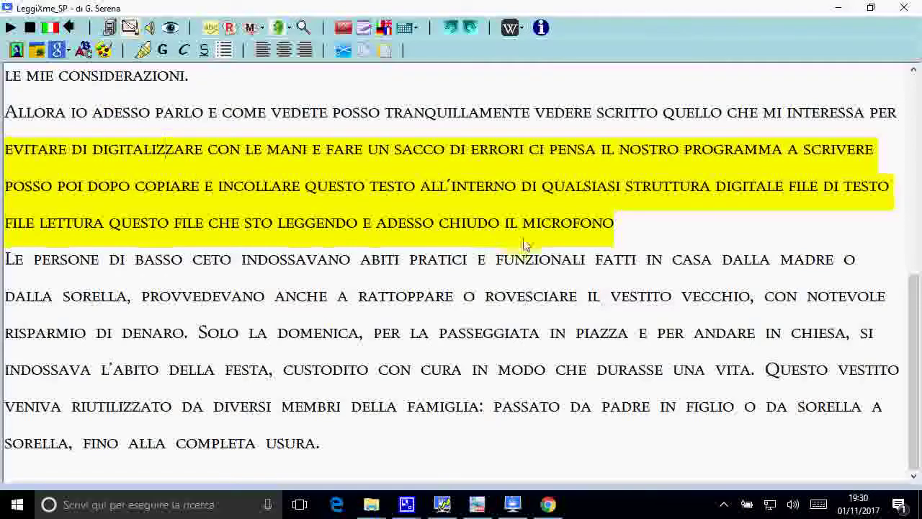
left_click_drag(618, 228, 14, 130)
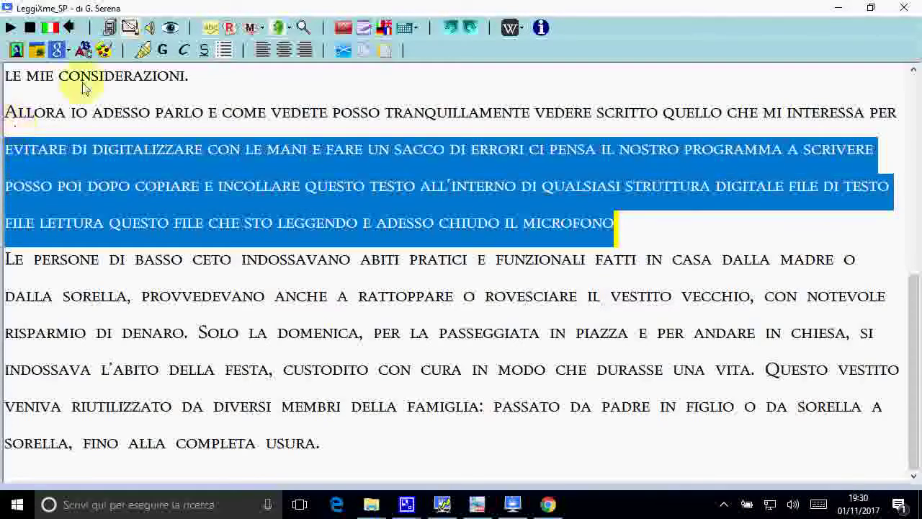
left_click(143, 49)
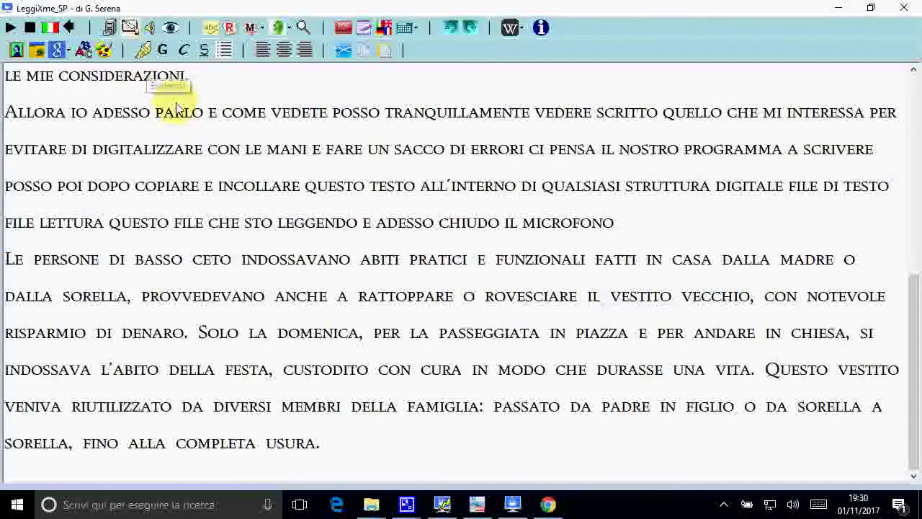
Highlight the single words "parlo", "qualsiasi" and "provvedevano" in yellow
left_click_drag(154, 113, 205, 117)
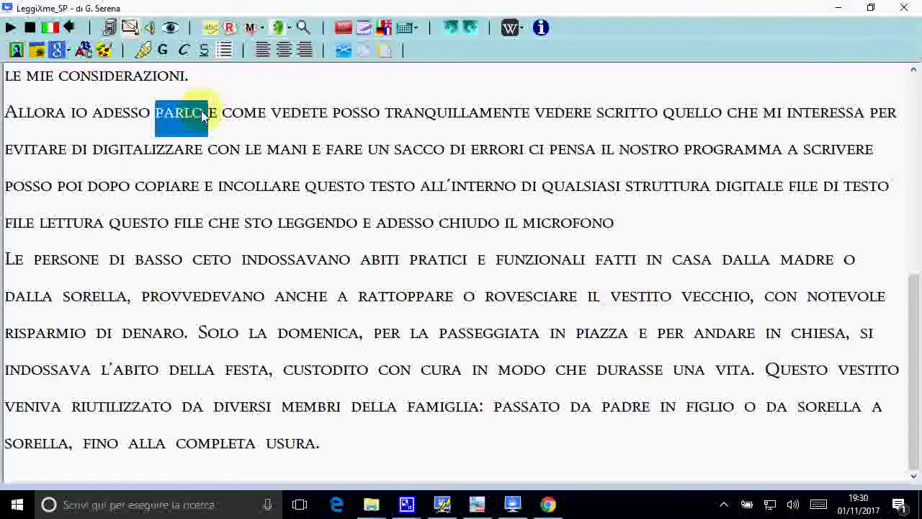
left_click(143, 49)
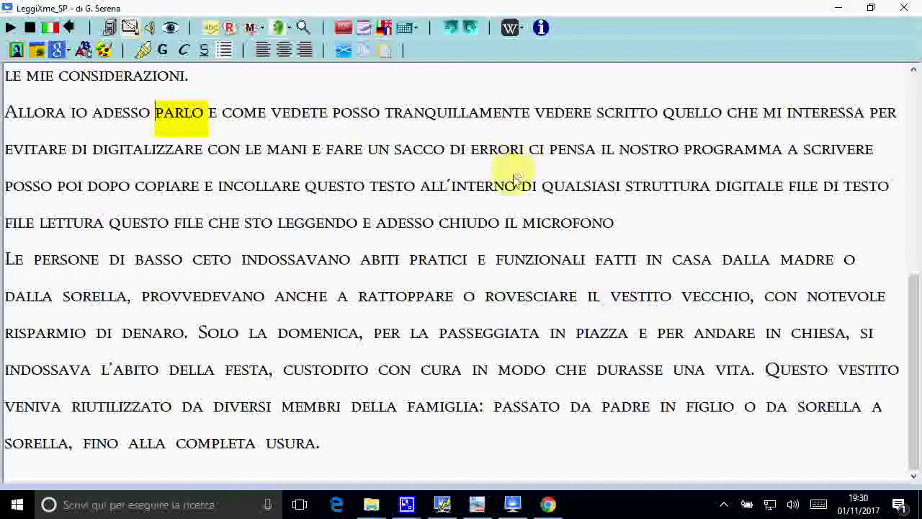
double_click(540, 189)
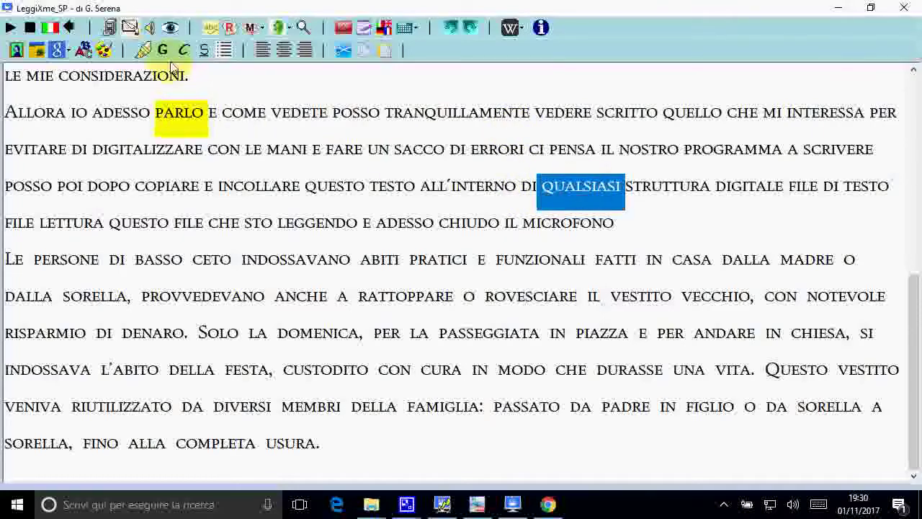
left_click(143, 50)
mouse_move(144, 299)
left_mouse_down()
mouse_move(296, 313)
mouse_move(265, 309)
left_mouse_up()
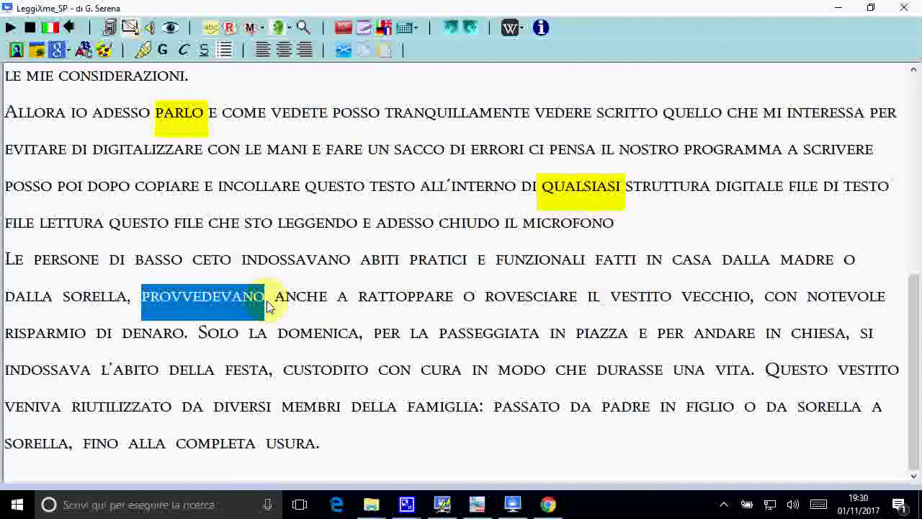
left_click(142, 51)
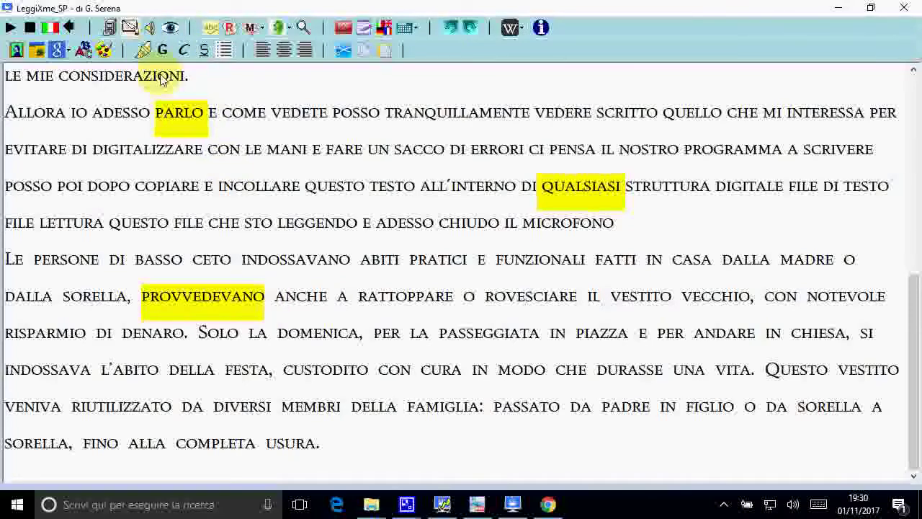
Run the Italian spelling check on the whole text with the suggestions option set to 10
left_click(211, 30)
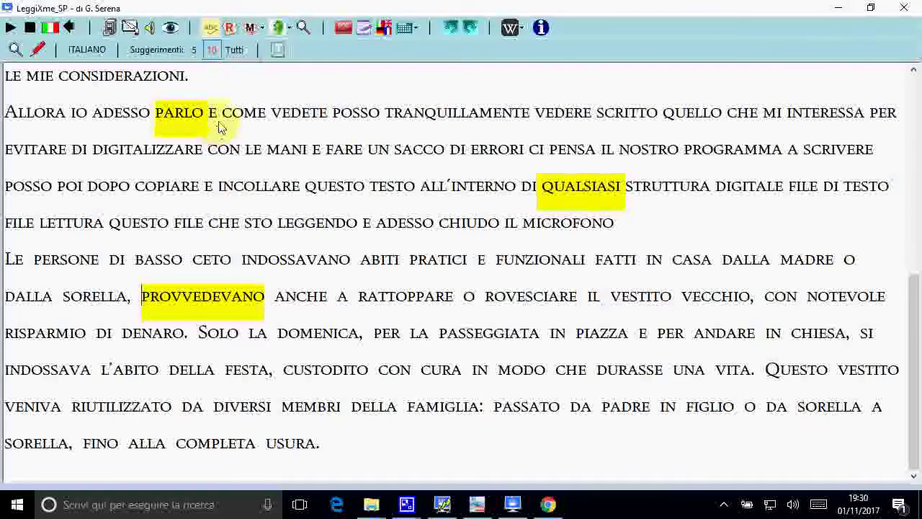
left_click(40, 52)
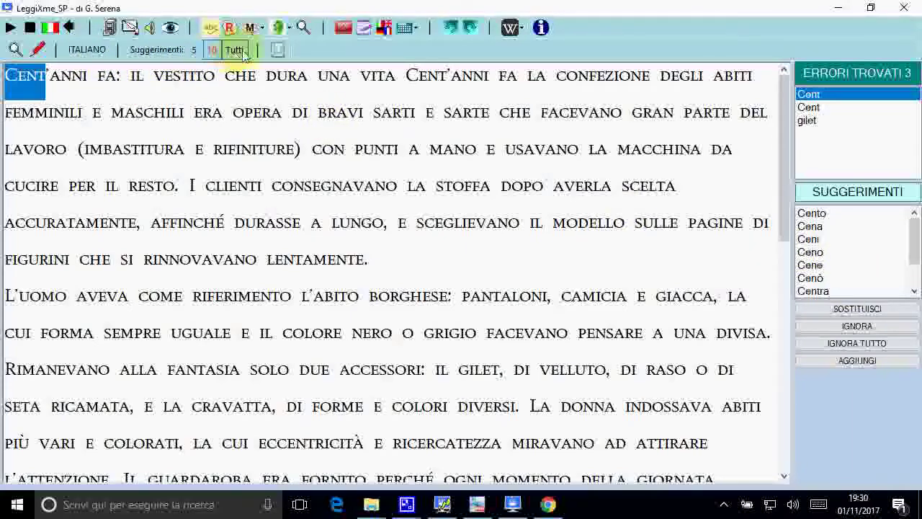
left_click(212, 50)
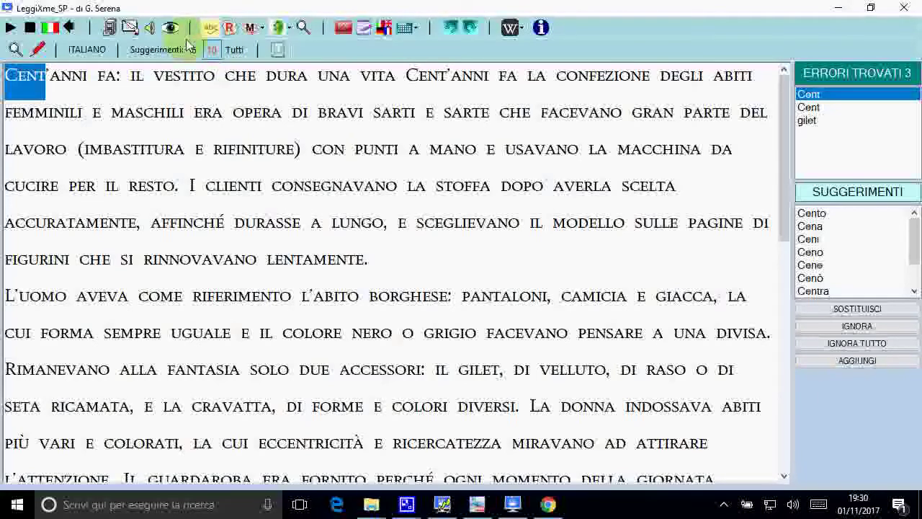
Switch to the Riassumi tools, and read the text aloud from its beginning, stopping during the first line
left_click(229, 27)
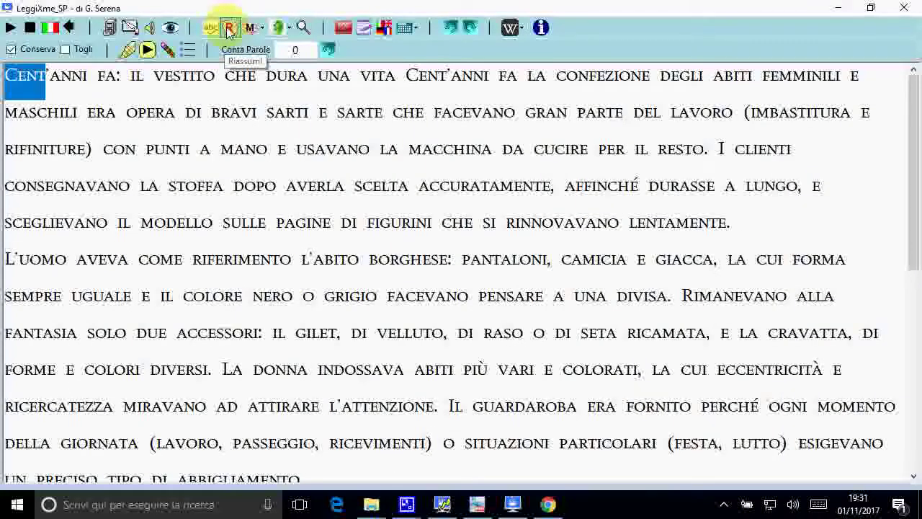
left_click(78, 82)
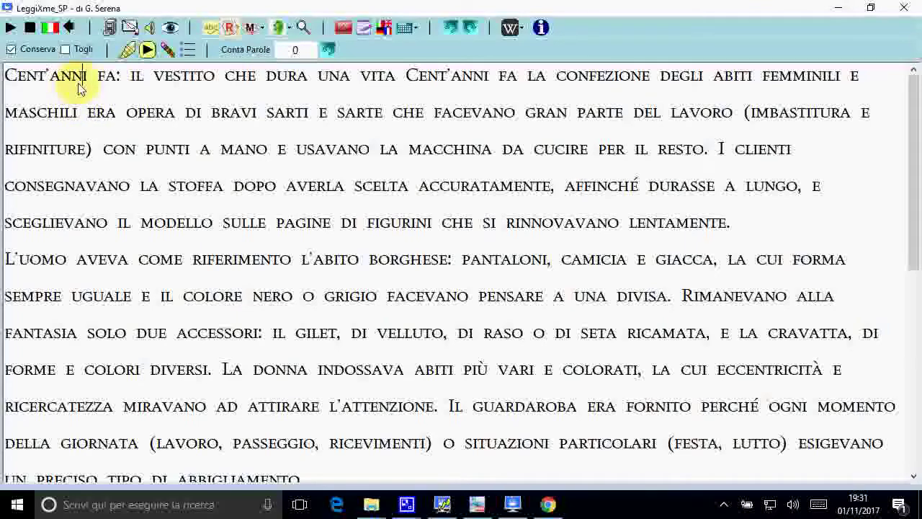
left_click(3, 78)
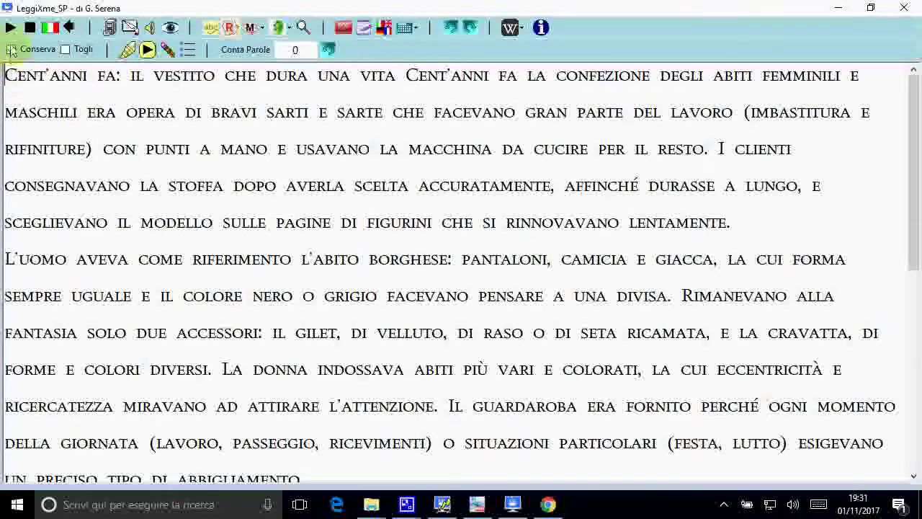
left_click(12, 29)
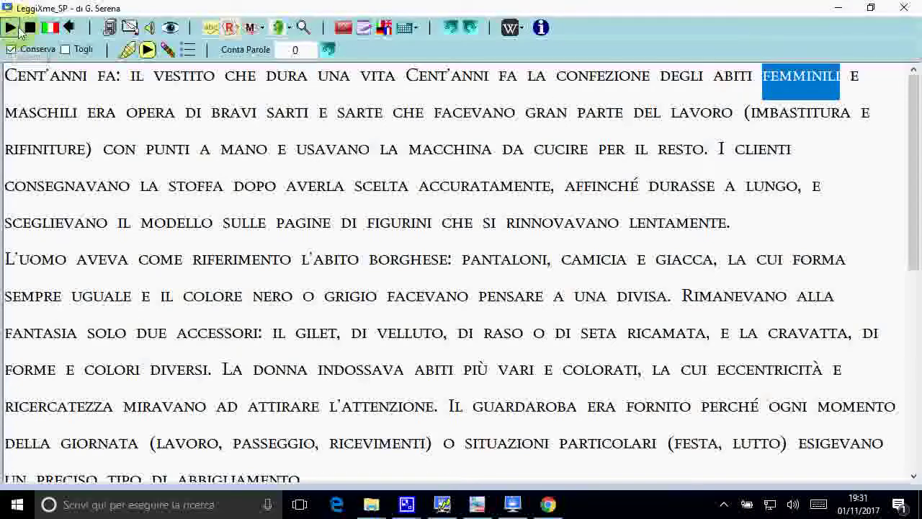
left_click(19, 32)
Try to read only the opening sentence "Cent'anni fa: il vestito che dura una vita" aloud with Leggi la Selezione
left_click_drag(27, 78, 388, 82)
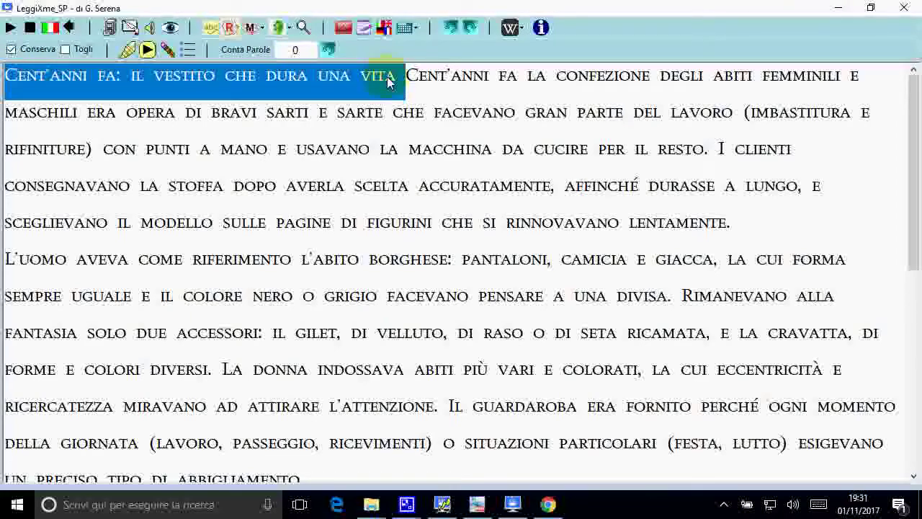
left_click(148, 49)
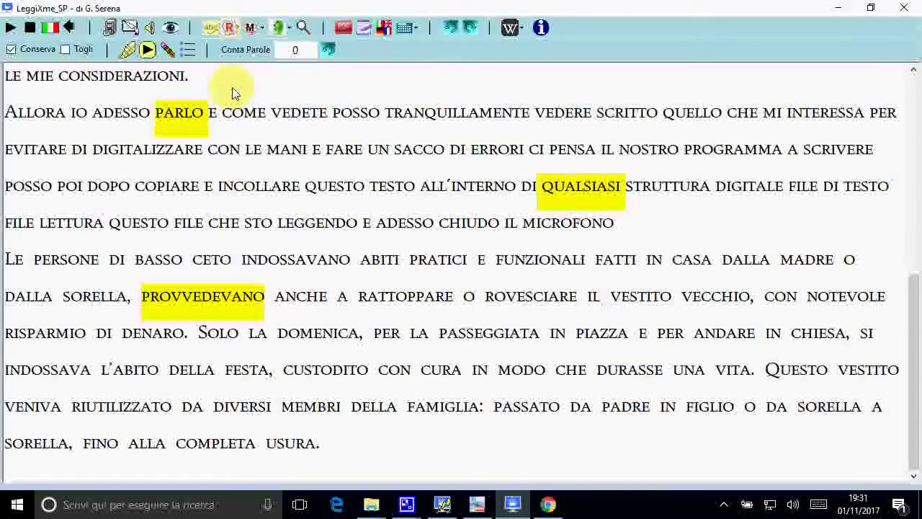
left_click(207, 74)
scroll(209, 79, "up", 5)
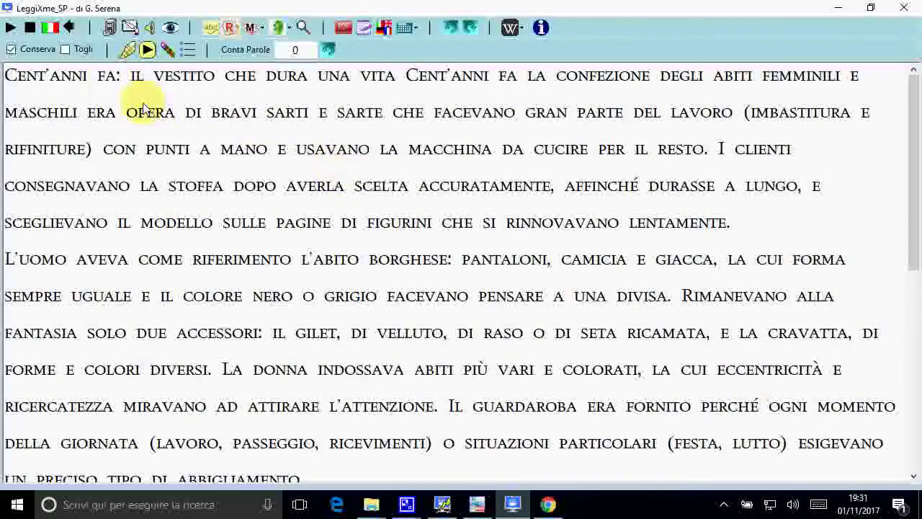
Mark "Cent'anni fa:", "bravi sarti e sarte che facevano gran parte del lavoro" and "la stoffa dopo averla scelta accuratamente" for the summary
left_click_drag(23, 78, 134, 78)
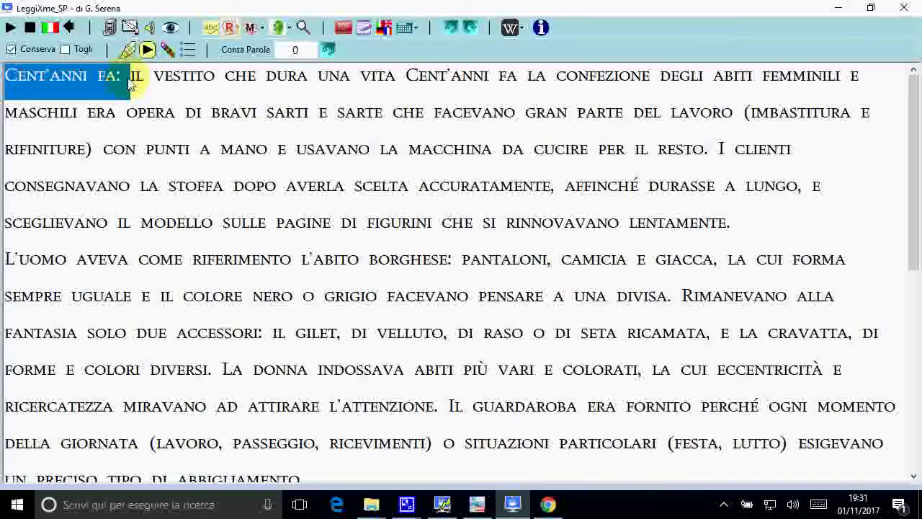
left_click(127, 50)
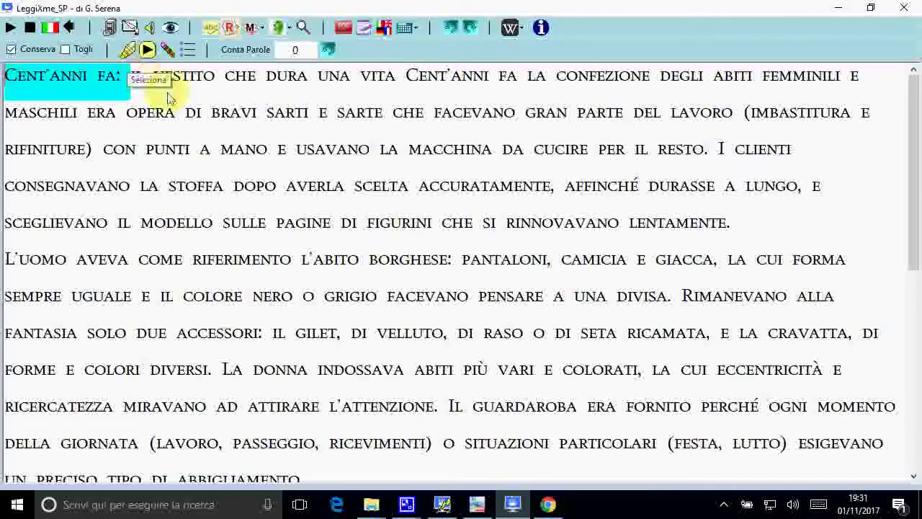
left_click_drag(221, 114, 736, 115)
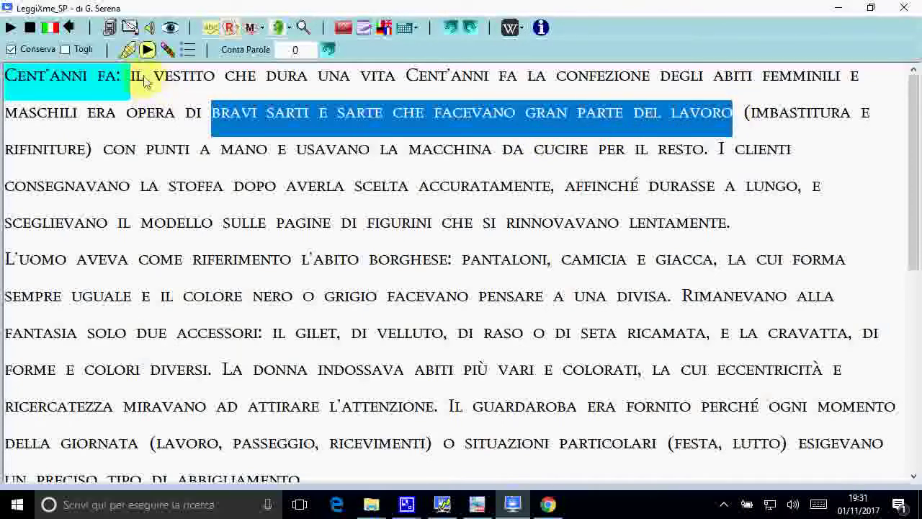
left_click(128, 51)
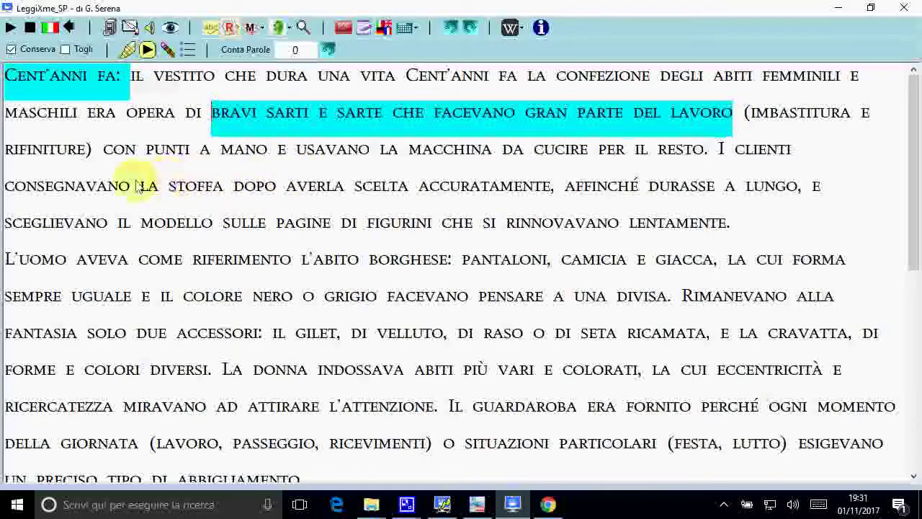
left_click_drag(138, 187, 552, 193)
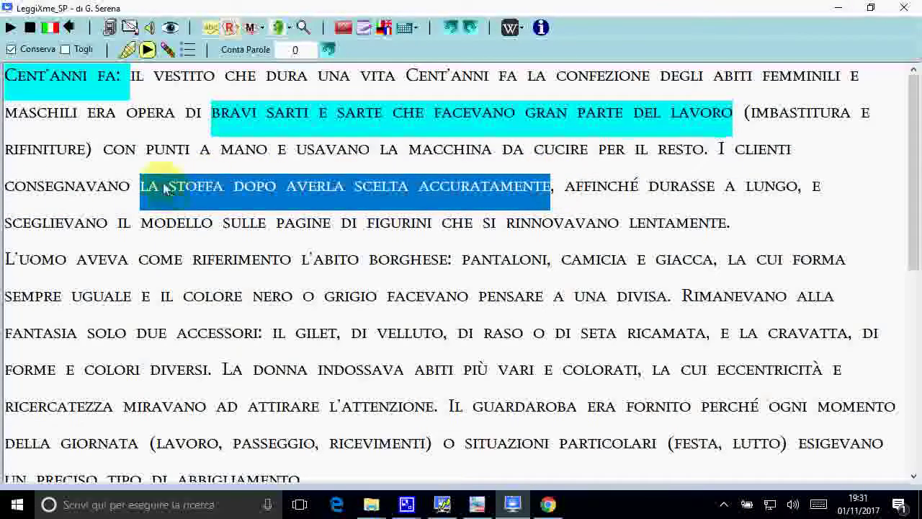
left_click(128, 52)
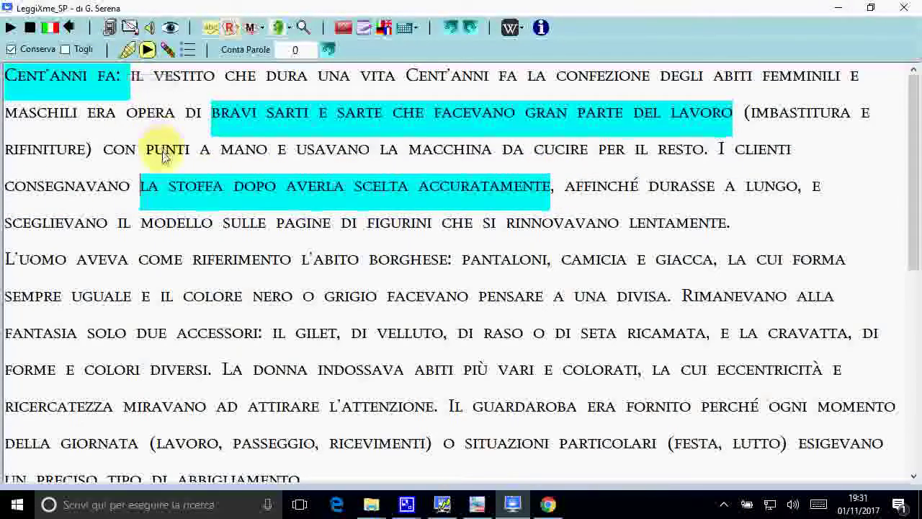
Read the marked phrases aloud, and reduce the document to a summary that keeps only those phrases
left_click(146, 52)
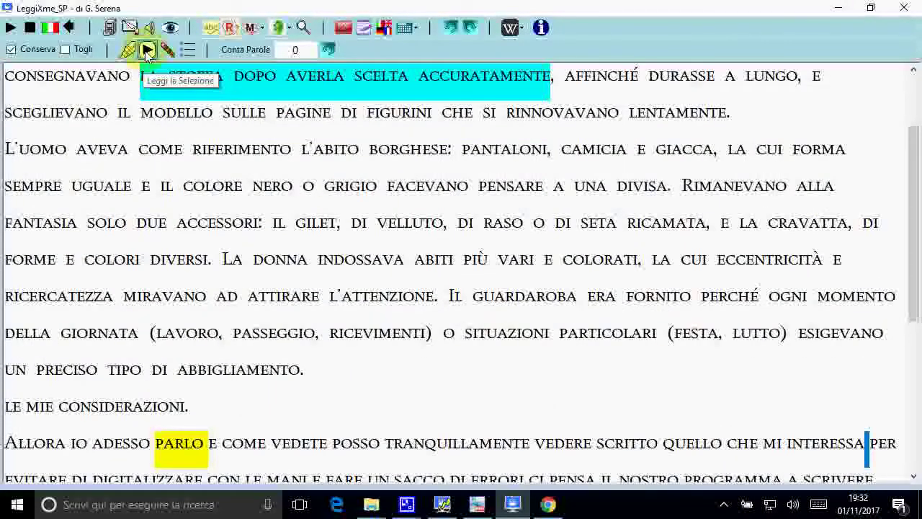
scroll(591, 366, "down", 4)
scroll(413, 302, "up", 4)
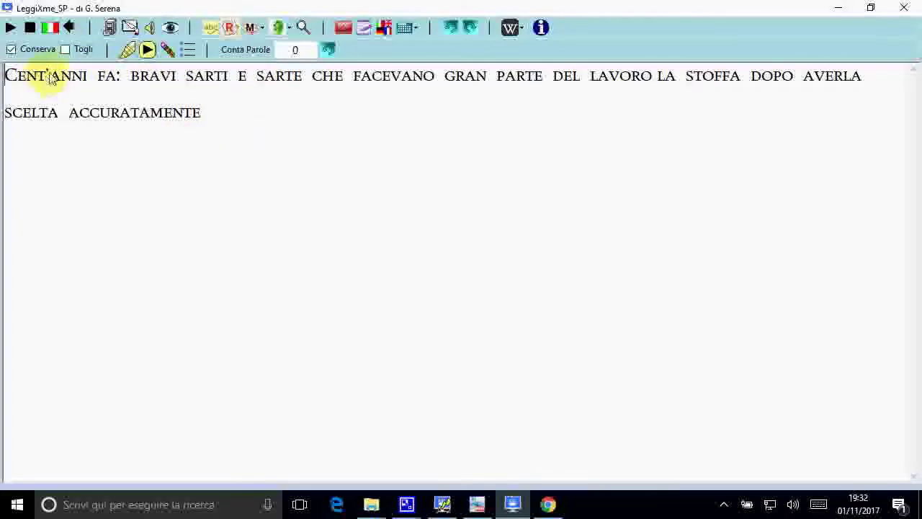
Show the voice-reading controls, and end the summary after "accuratamente" with a period and a line break
left_click(151, 29)
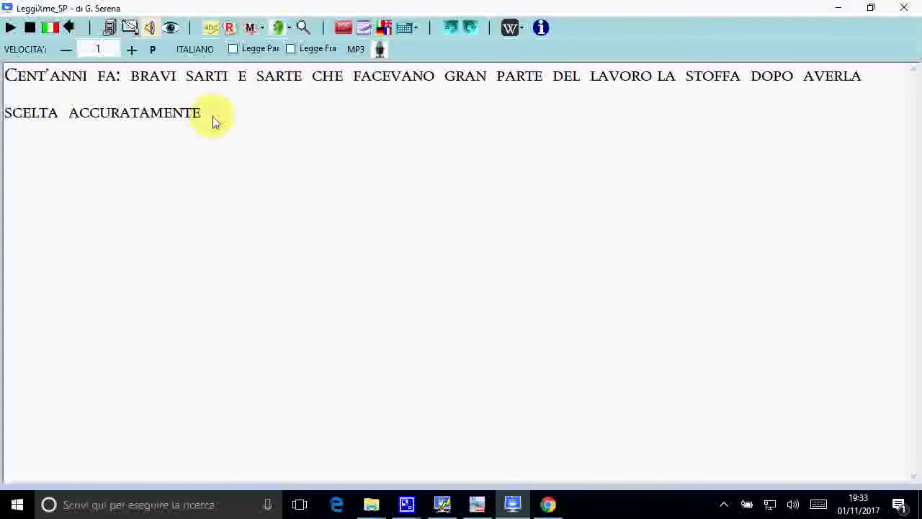
key("Return")
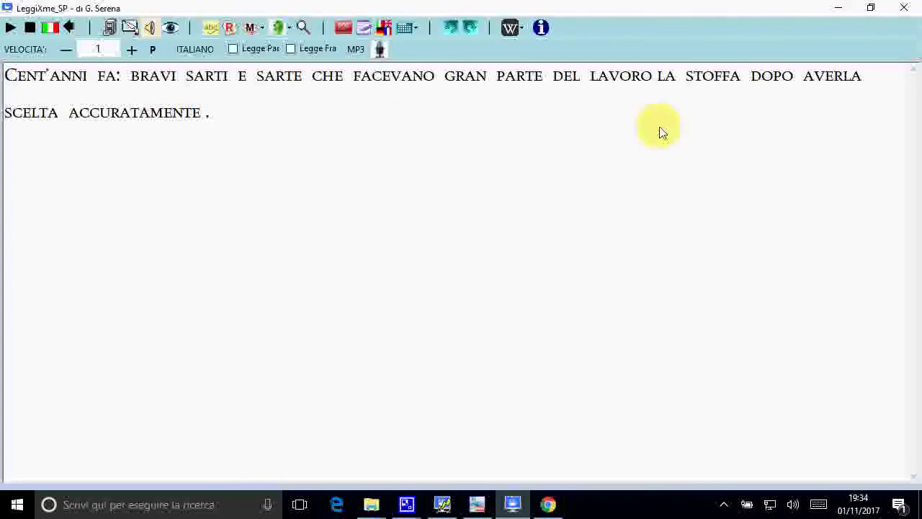
Close LeggiXme_SP and the Chrome speech demonstration page to return to the desktop
left_click(899, 10)
left_click(469, 302)
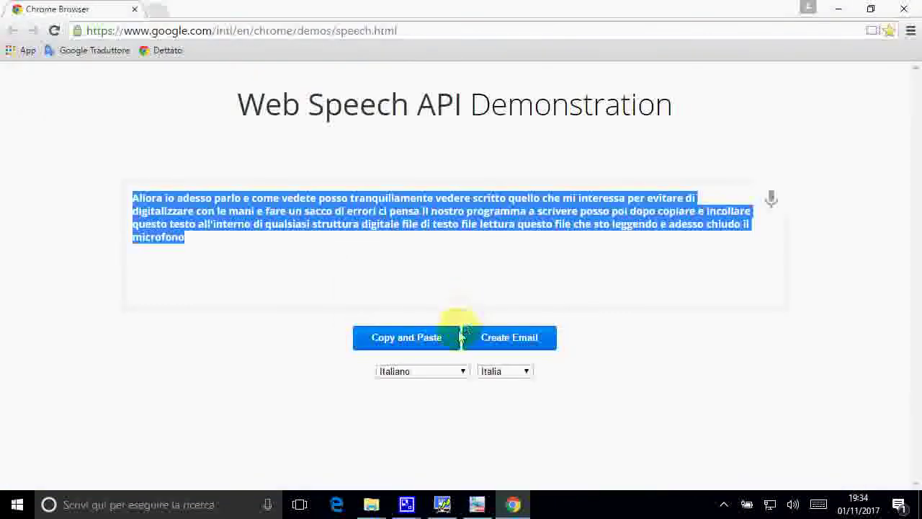
left_click(904, 8)
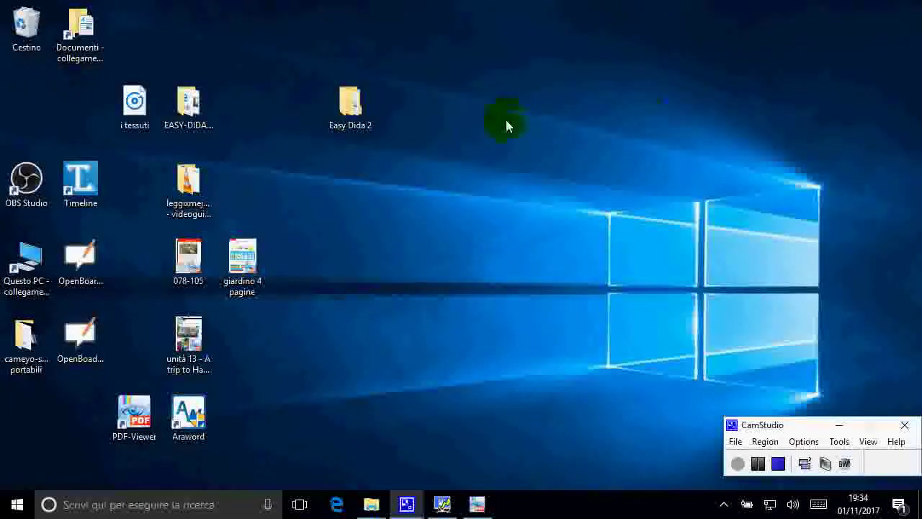
Open the 9-LEGGI X ME folder inside the INSTALLABILE folder of Easy Dida 2
double_click(357, 114)
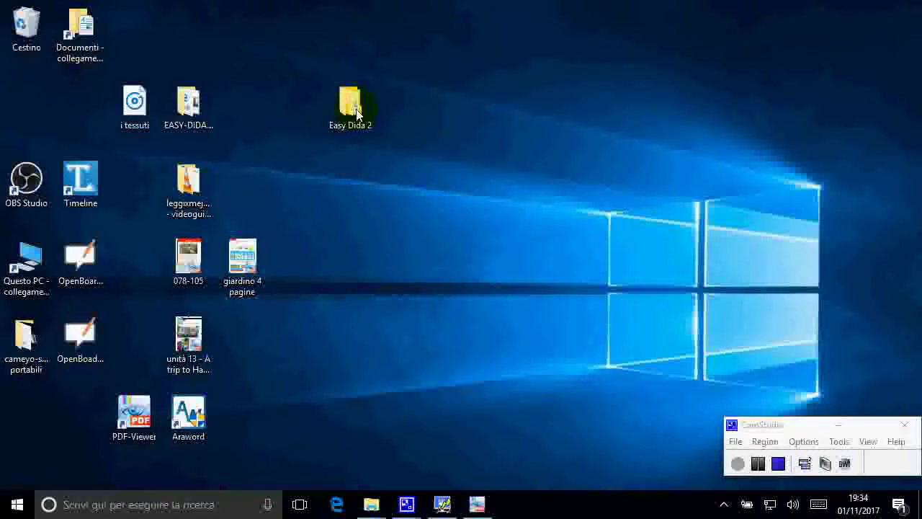
double_click(496, 95)
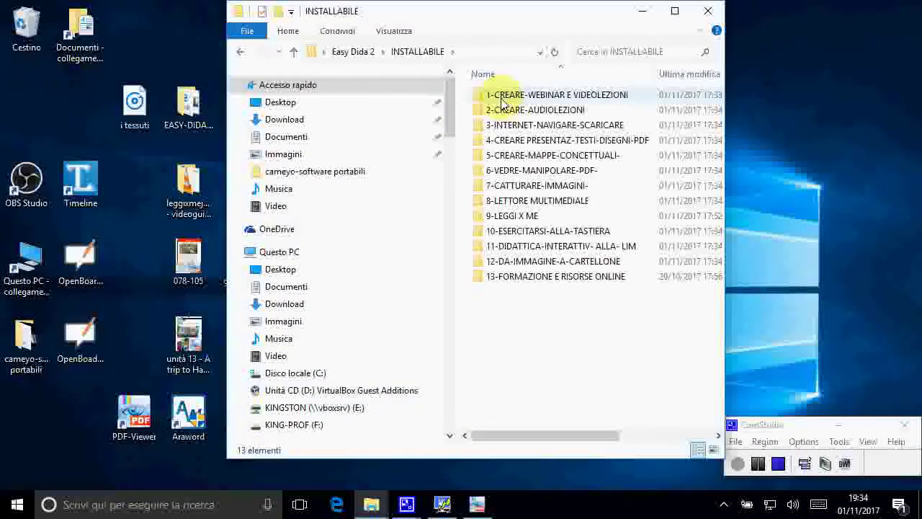
double_click(510, 215)
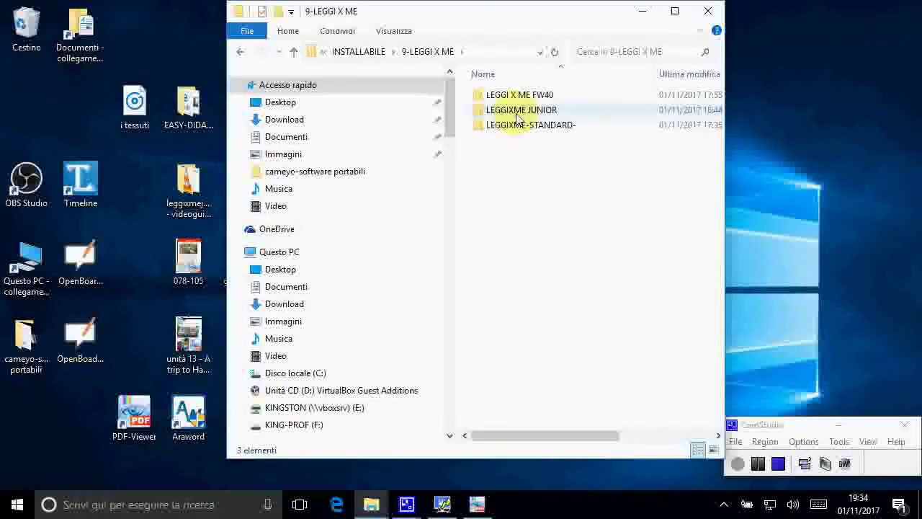